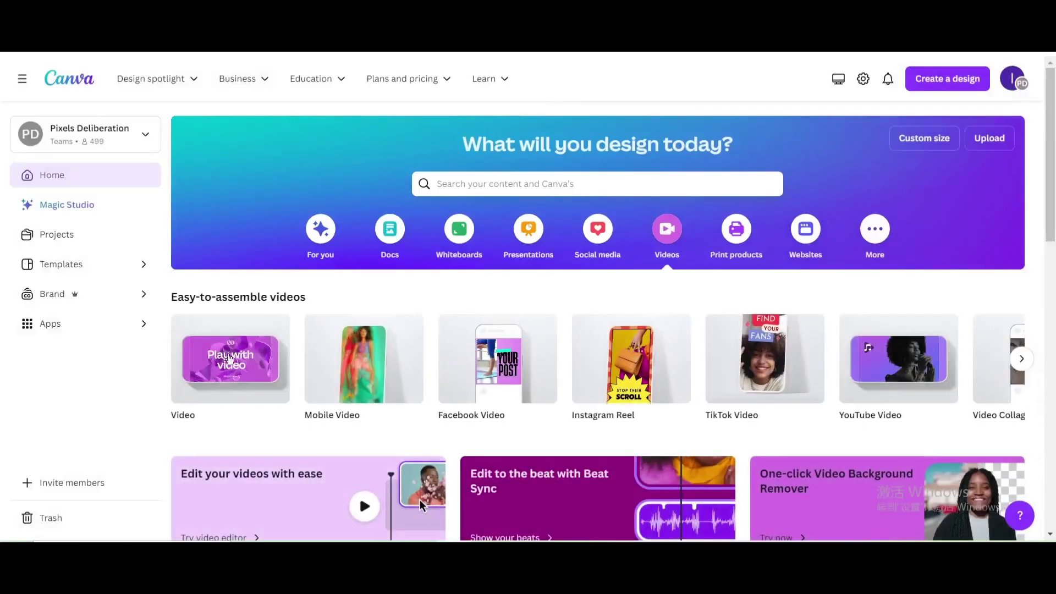
Start a blank video, add the Tropicana bottle from Uploads and crop both sides.
{"action": "left_click", "coordinate": [217, 361]}
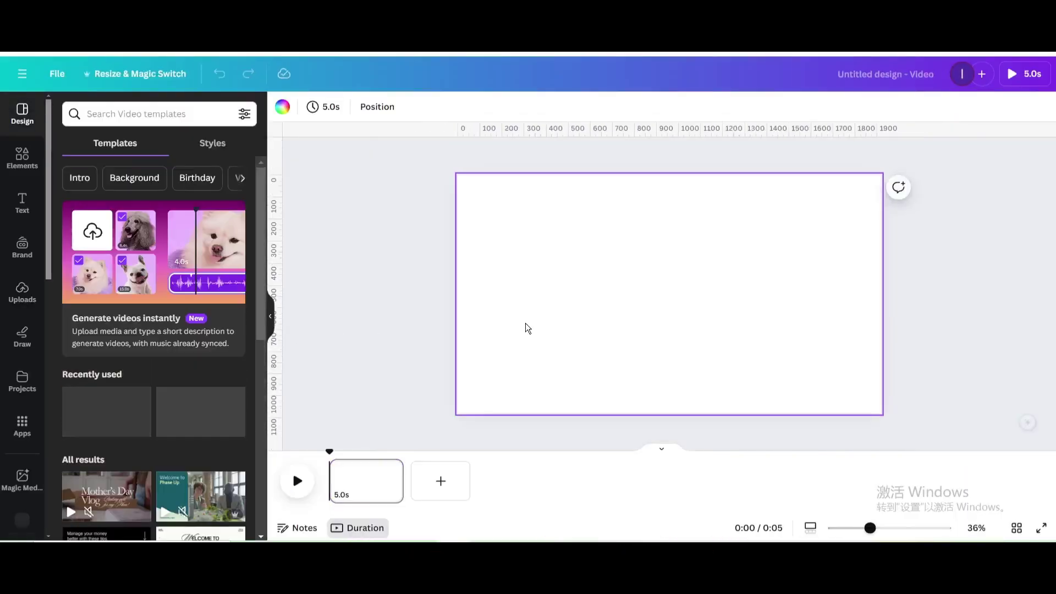
{"action": "left_click", "coordinate": [27, 297]}
{"action": "scroll", "coordinate": [209, 462], "scroll_direction": "down", "scroll_amount": 10}
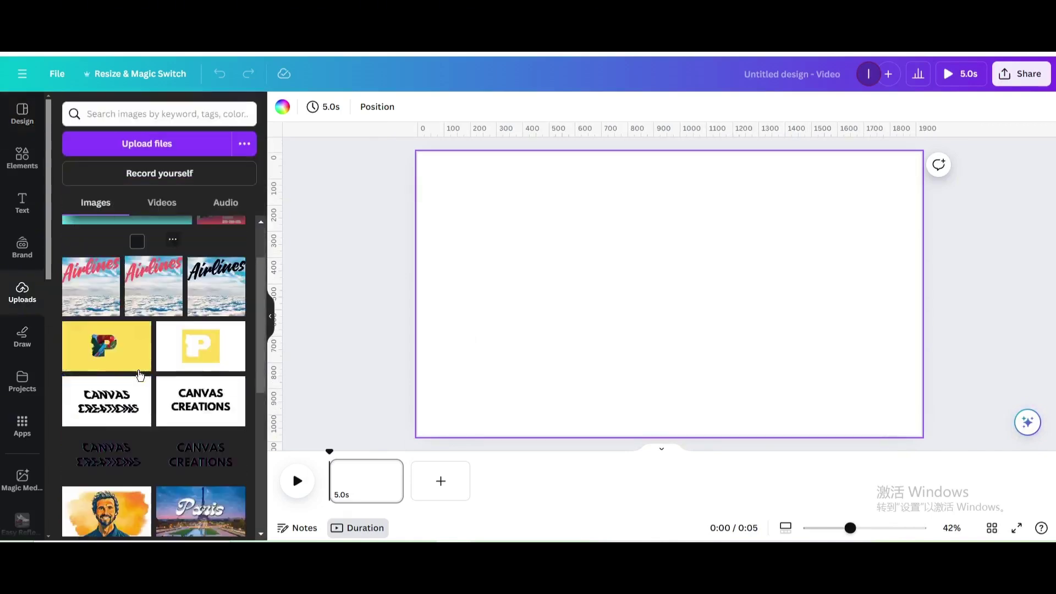
{"action": "left_click", "coordinate": [220, 479]}
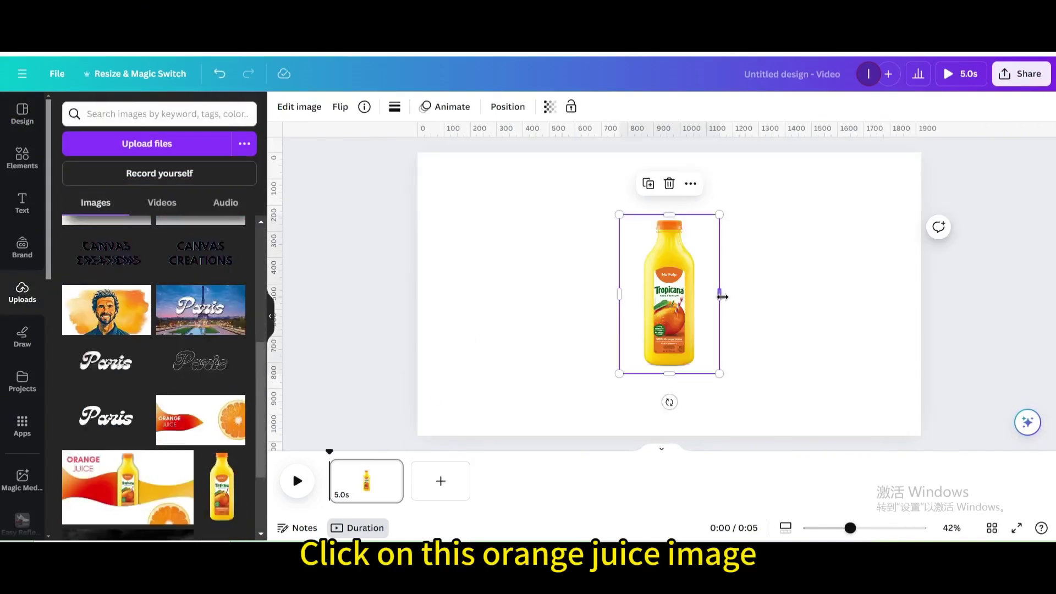
{"action": "left_click_drag", "start_coordinate": [723, 297], "coordinate": [699, 294]}
{"action": "mouse_move", "coordinate": [619, 292]}
{"action": "left_mouse_down"}
{"action": "mouse_move", "coordinate": [641, 292]}
{"action": "mouse_move", "coordinate": [547, 294]}
{"action": "mouse_move", "coordinate": [626, 279]}
{"action": "left_mouse_up"}
Duplicate the bottle four times so five copies stand in a row across the page.
{"action": "left_click", "coordinate": [533, 182]}
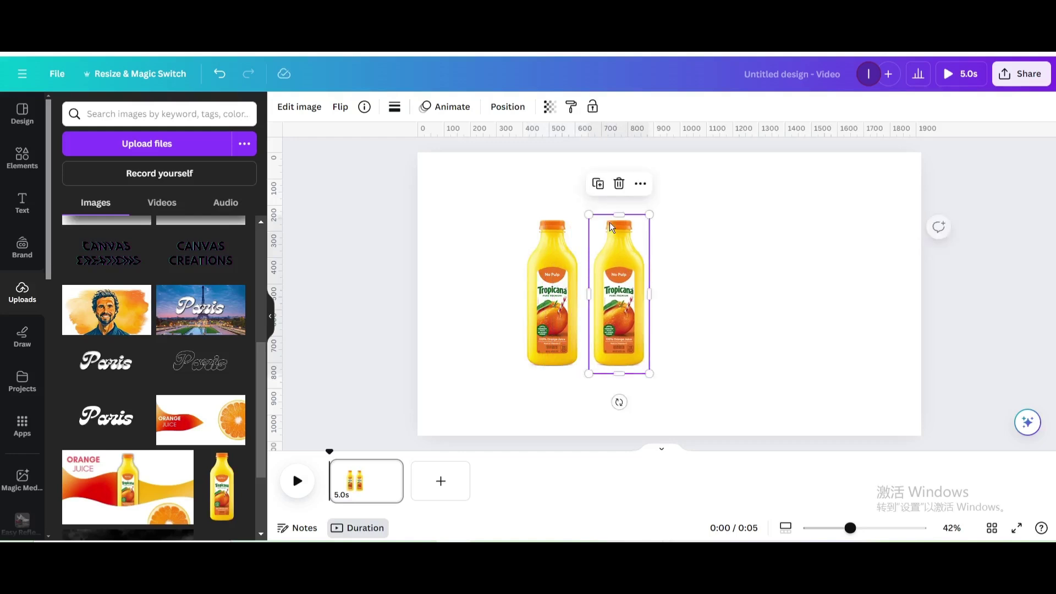
{"action": "left_click", "coordinate": [599, 183]}
{"action": "left_click", "coordinate": [665, 185]}
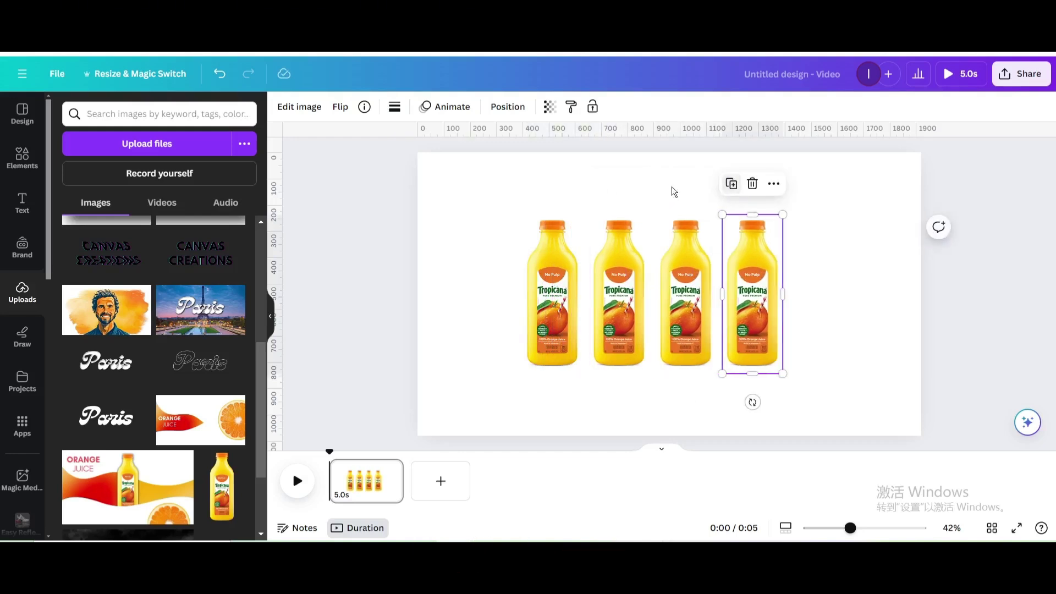
{"action": "left_click", "coordinate": [732, 185]}
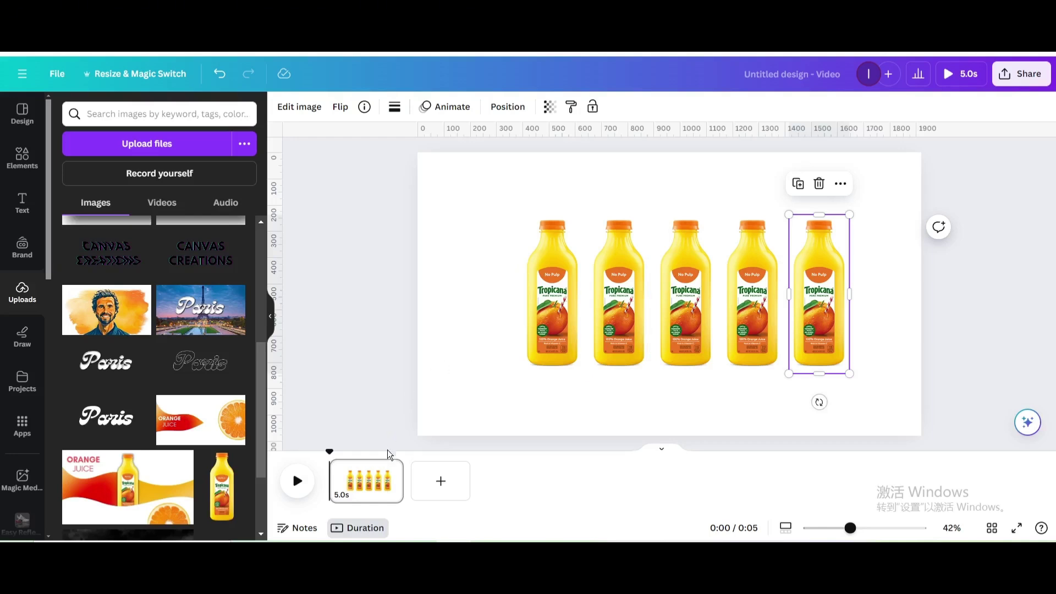
{"action": "left_click", "coordinate": [391, 470]}
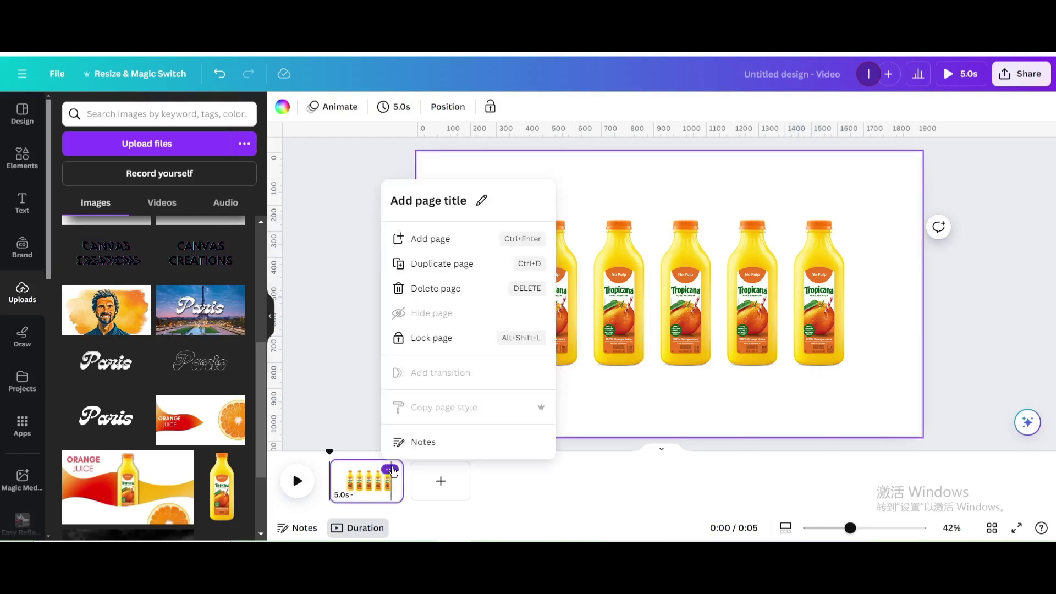
Duplicate the bottle page, then select all five bottles on page 1.
{"action": "left_click", "coordinate": [424, 264]}
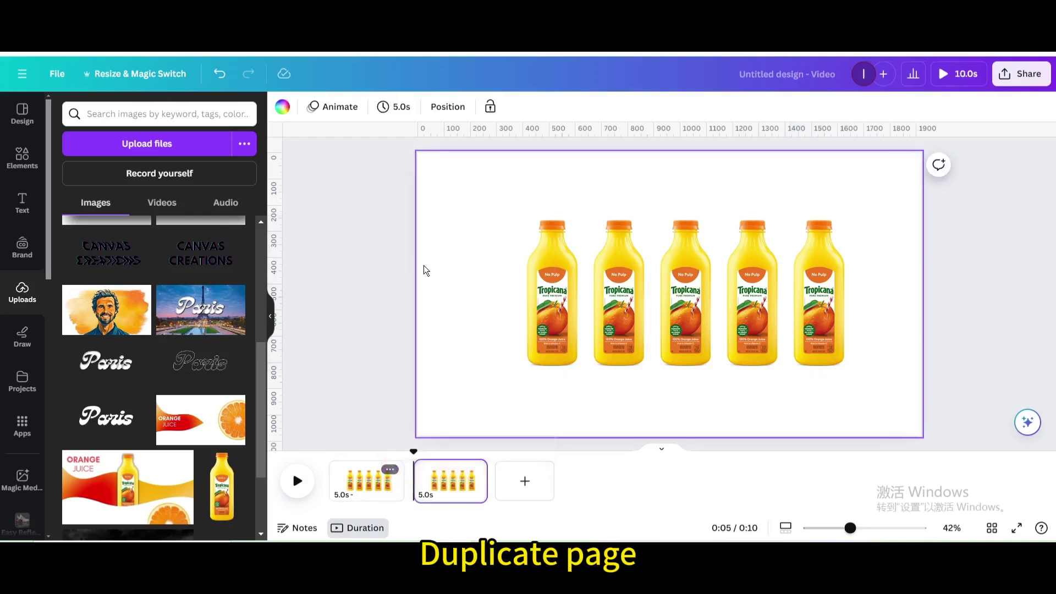
{"action": "left_click", "coordinate": [373, 493]}
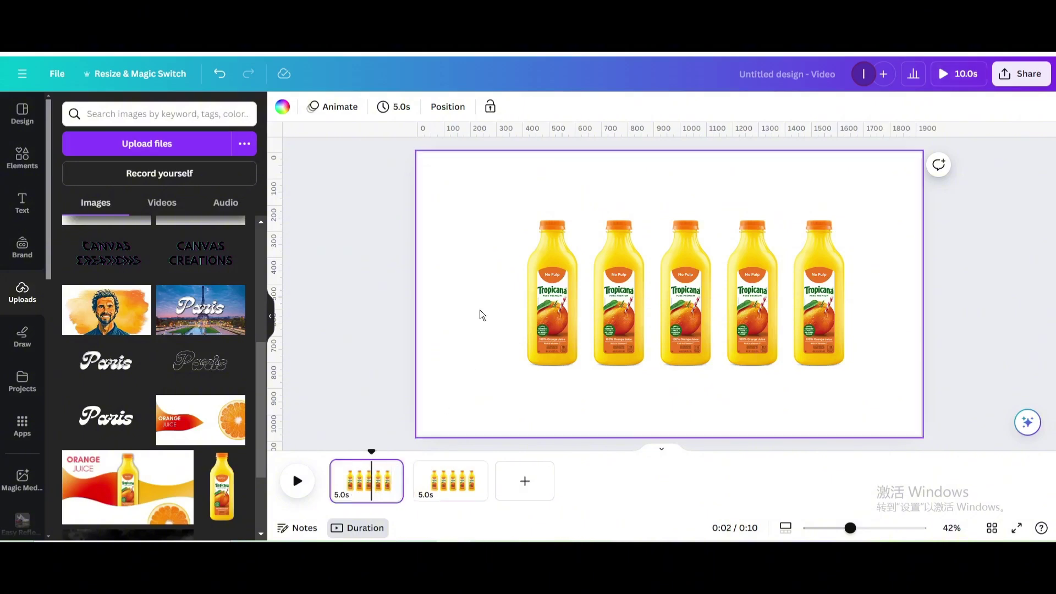
{"action": "left_click_drag", "start_coordinate": [456, 289], "coordinate": [840, 346]}
Centre-align the five bottles into one stack and push it above the page's top edge.
{"action": "right_click", "coordinate": [762, 285]}
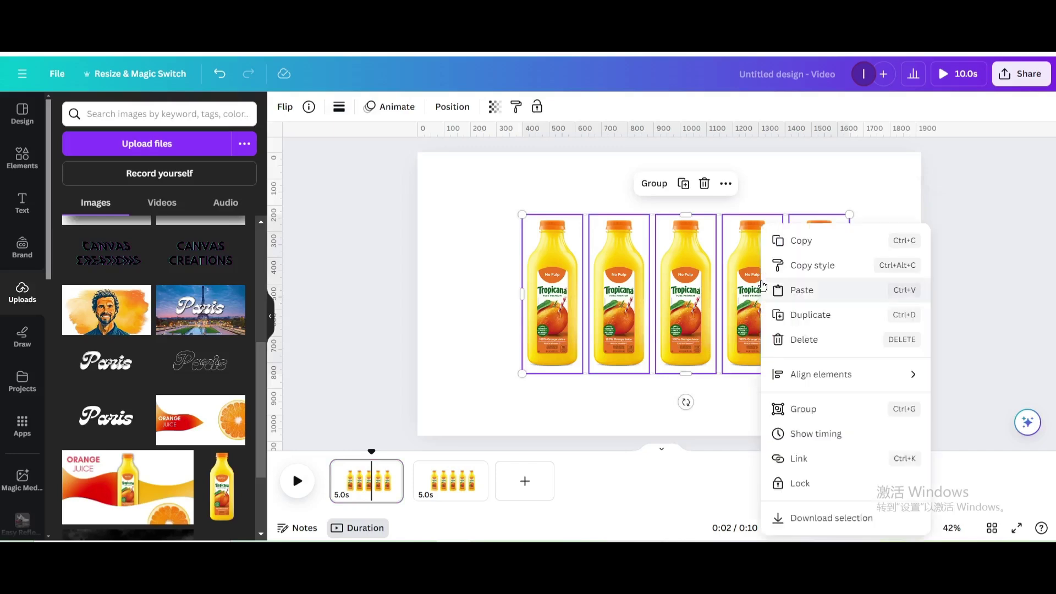
{"action": "mouse_move", "coordinate": [831, 383]}
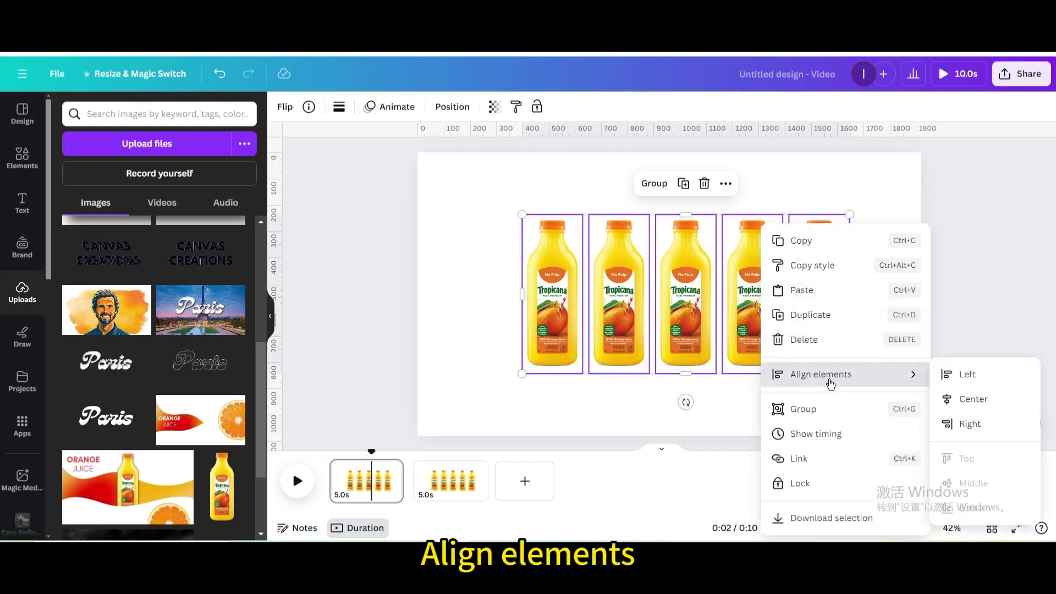
{"action": "left_click", "coordinate": [975, 400]}
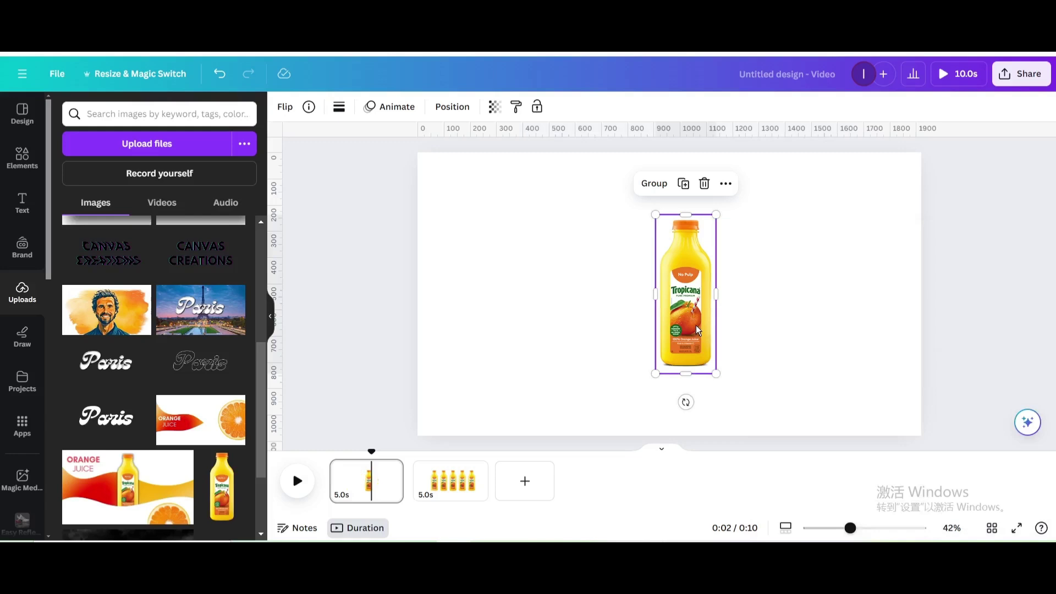
{"action": "left_click_drag", "start_coordinate": [698, 330], "coordinate": [682, 120]}
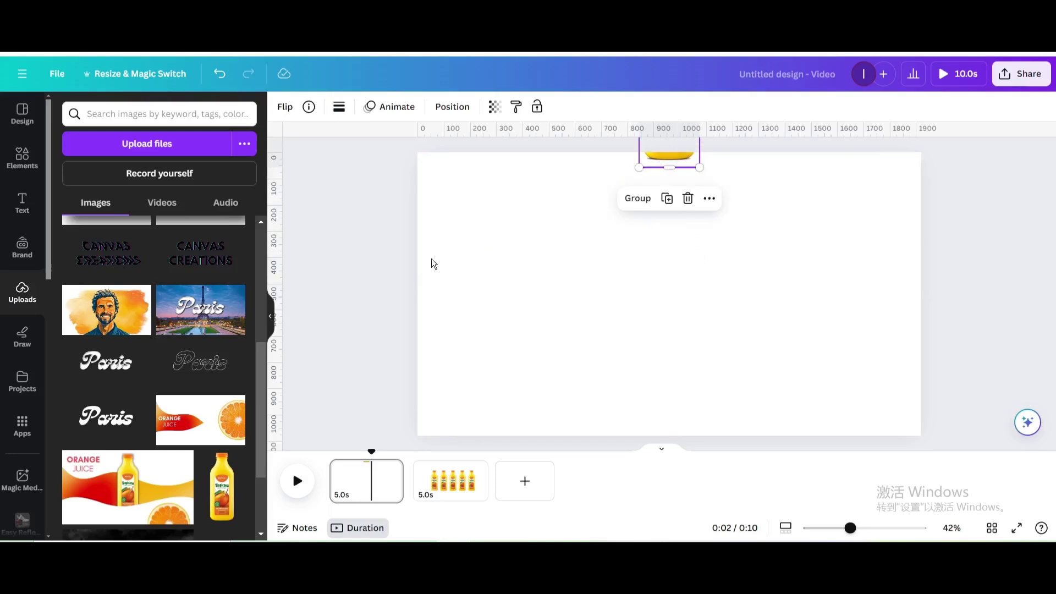
{"action": "left_click", "coordinate": [22, 158]}
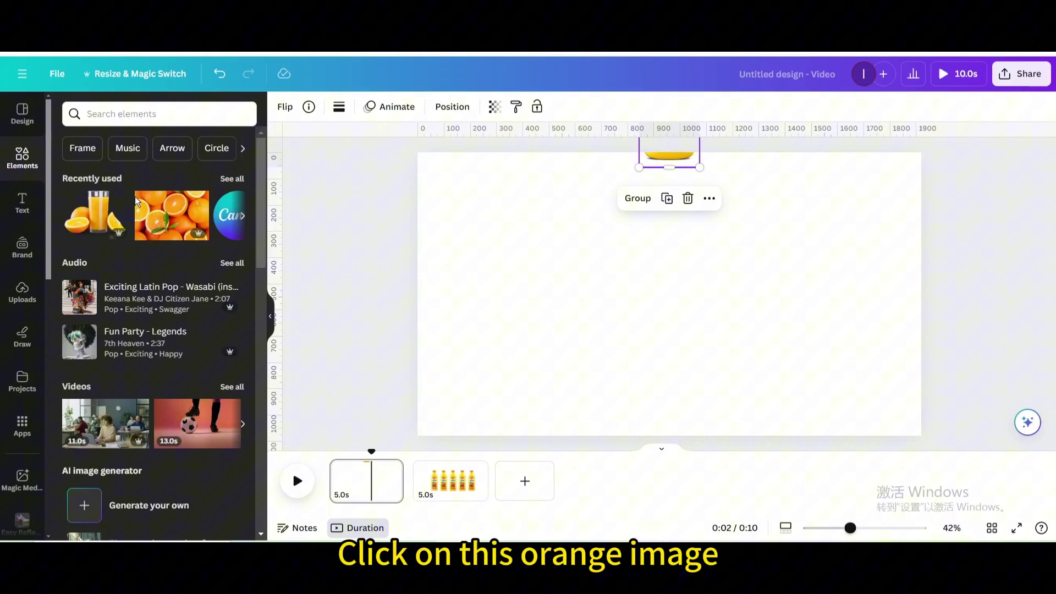
Add the oranges photo from Elements and resize it to fill the whole page.
{"action": "left_click", "coordinate": [153, 215]}
{"action": "left_click_drag", "start_coordinate": [699, 269], "coordinate": [614, 238]}
{"action": "left_click_drag", "start_coordinate": [758, 379], "coordinate": [842, 435]}
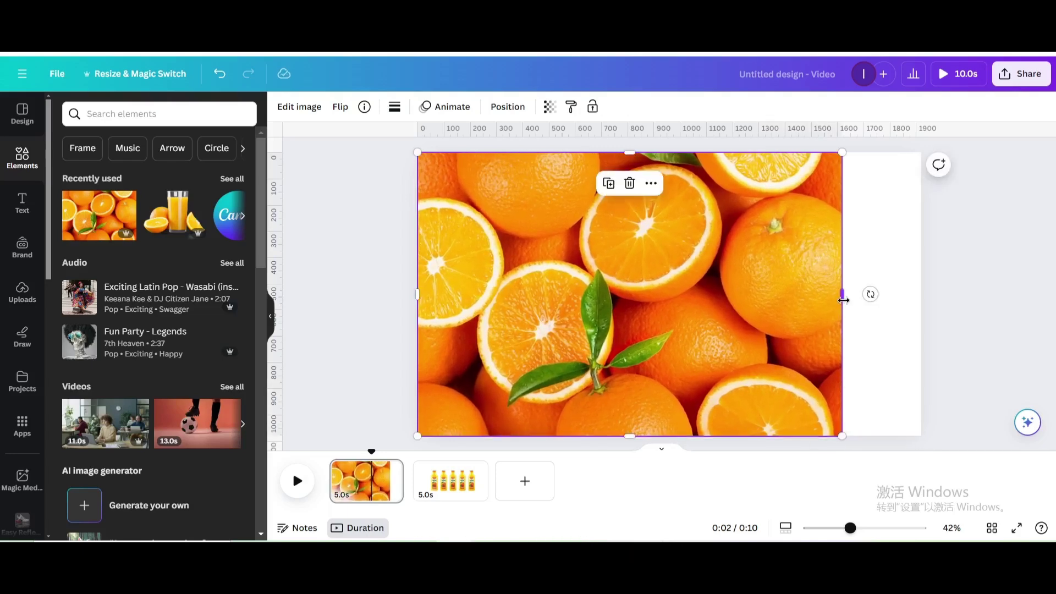
{"action": "left_click_drag", "start_coordinate": [844, 300], "coordinate": [922, 304]}
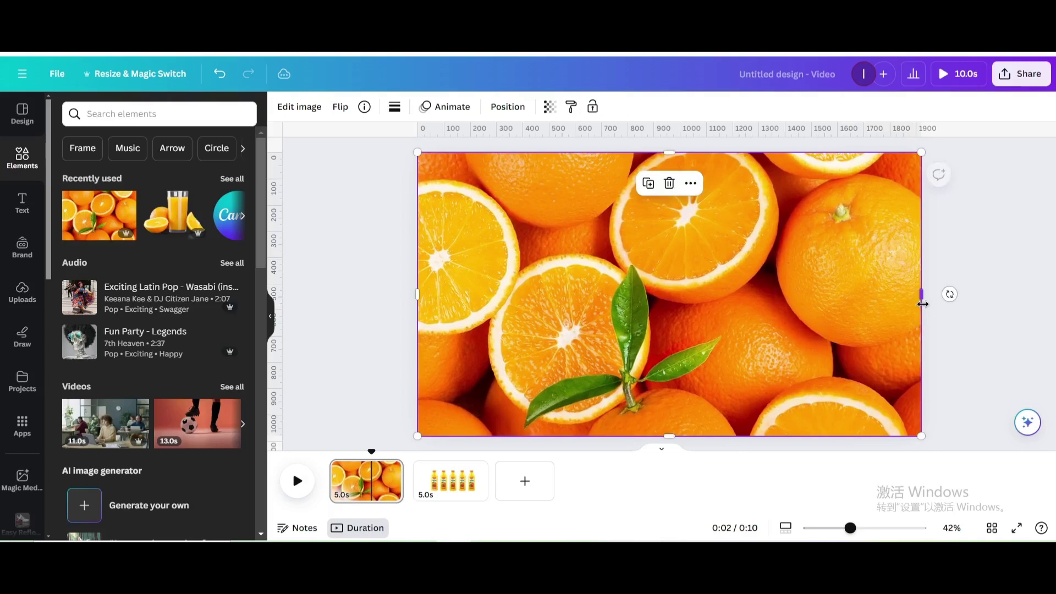
Duplicate the photo exactly over itself and crop the copies to the left and right halves.
{"action": "left_click", "coordinate": [648, 183]}
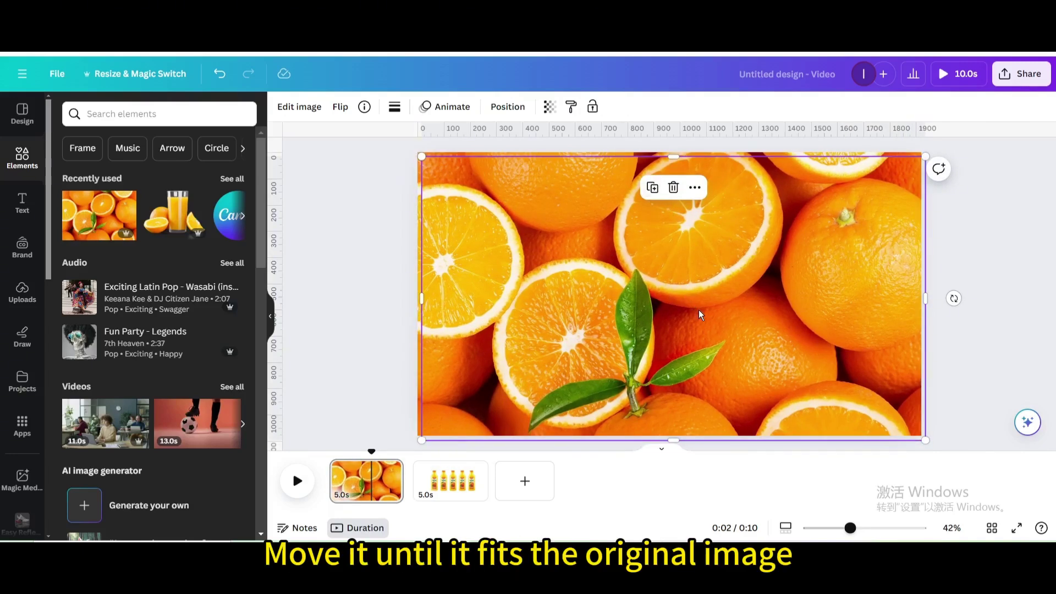
{"action": "left_click_drag", "start_coordinate": [698, 308], "coordinate": [694, 304]}
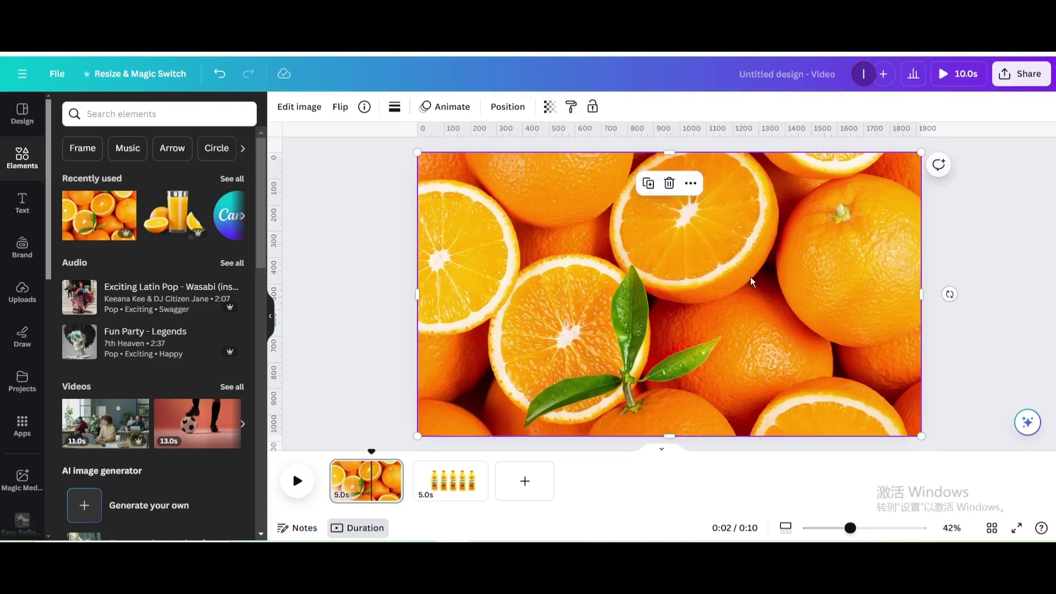
{"action": "left_click_drag", "start_coordinate": [920, 294], "coordinate": [672, 290]}
{"action": "left_click_drag", "start_coordinate": [416, 291], "coordinate": [663, 309]}
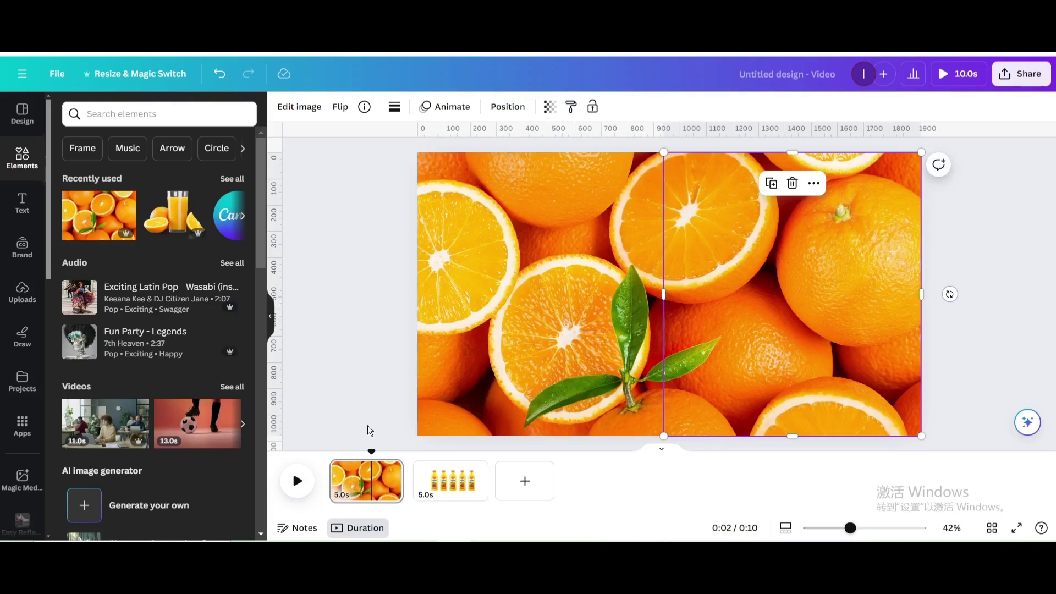
Duplicate the oranges page, slide both orange halves off the sides, and centre the bottles.
{"action": "left_click", "coordinate": [391, 472]}
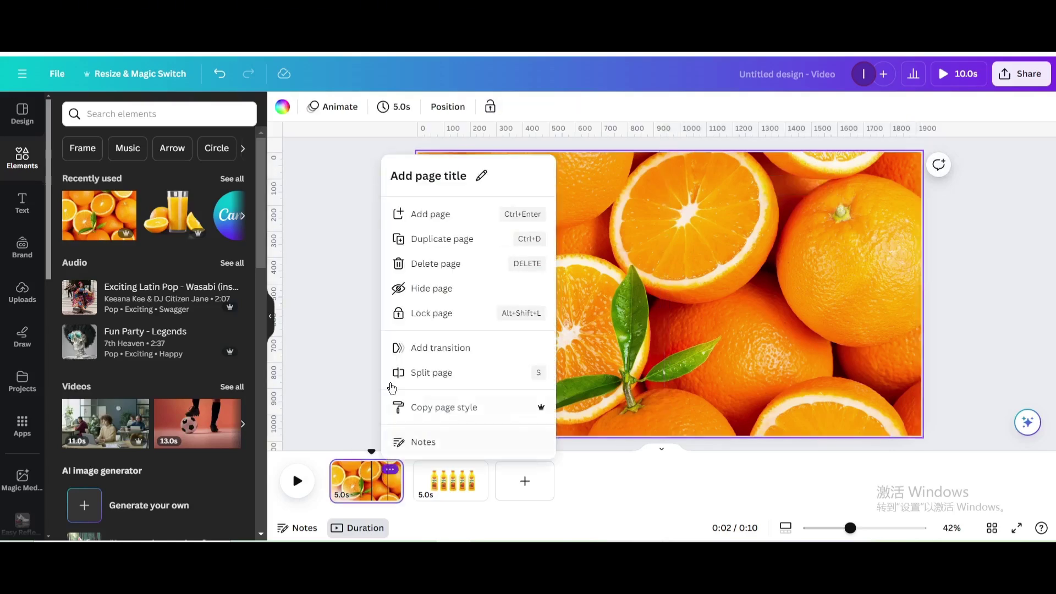
{"action": "left_click", "coordinate": [443, 242]}
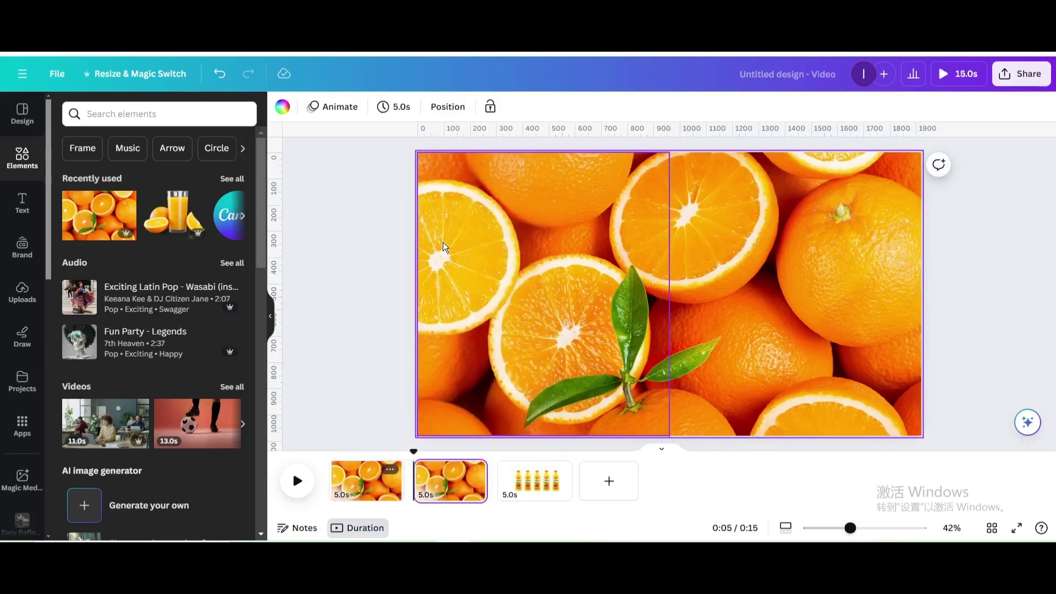
{"action": "left_click", "coordinate": [561, 276]}
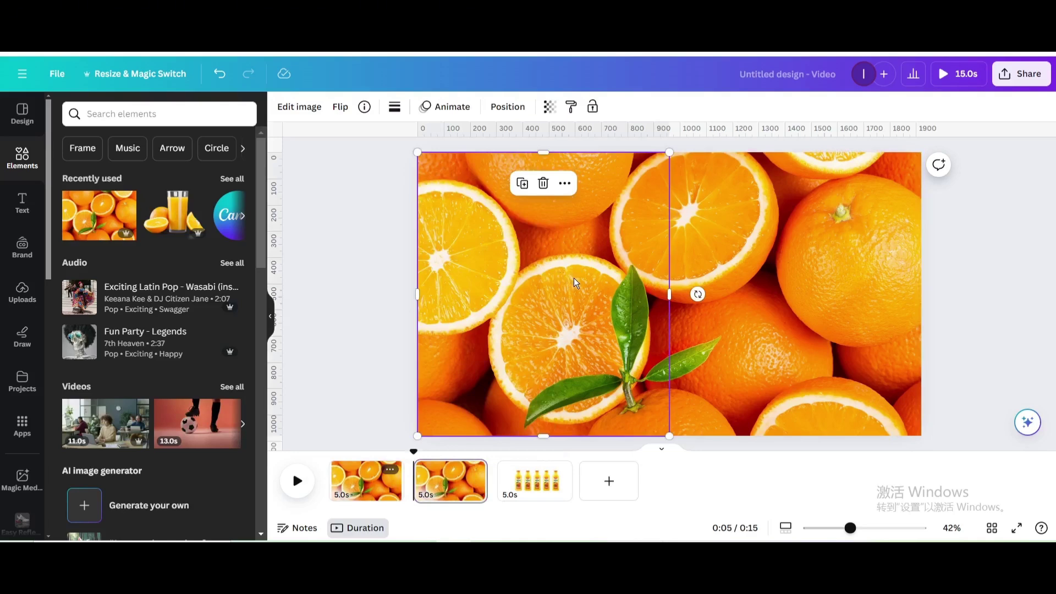
{"action": "left_click_drag", "start_coordinate": [572, 278], "coordinate": [332, 274]}
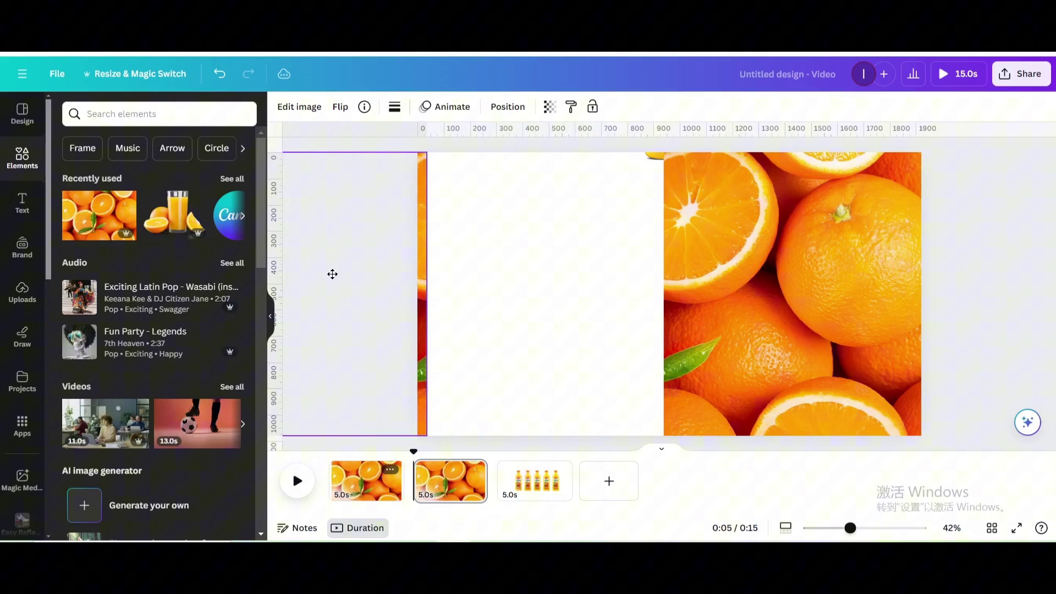
{"action": "left_click", "coordinate": [787, 269]}
{"action": "left_click_drag", "start_coordinate": [723, 271], "coordinate": [970, 290]}
{"action": "left_click_drag", "start_coordinate": [716, 186], "coordinate": [670, 372]}
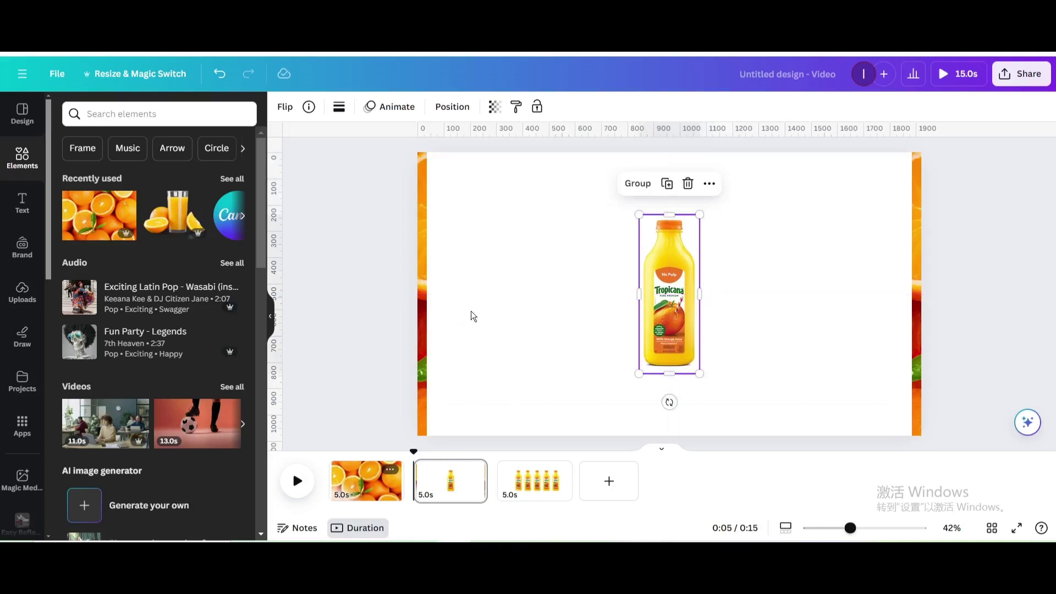
Copy both orange edge strips together.
{"action": "left_click", "coordinate": [421, 315]}
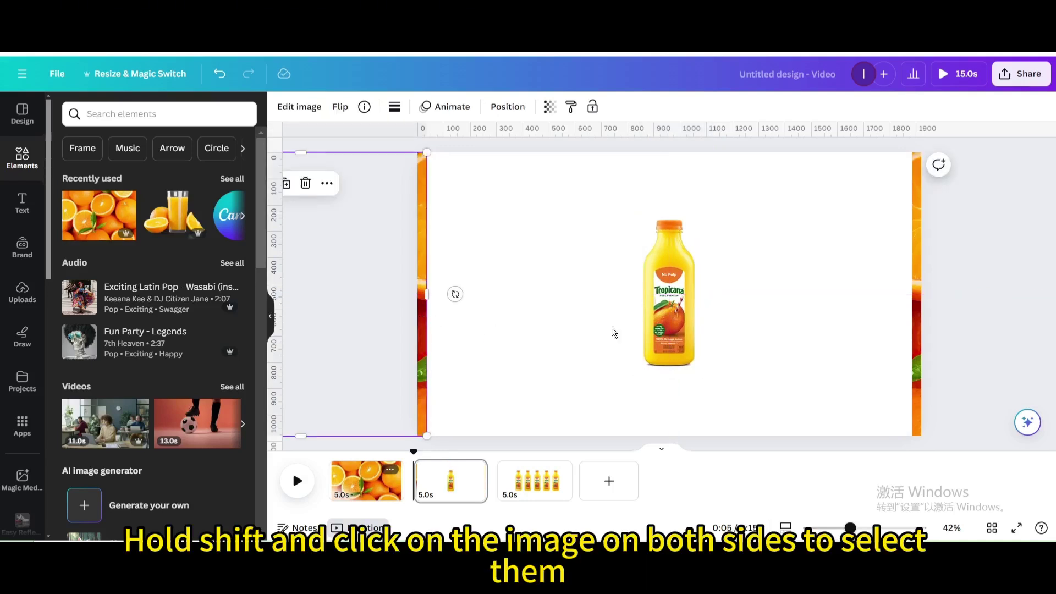
{"action": "left_click", "coordinate": [918, 305], "text": "shift"}
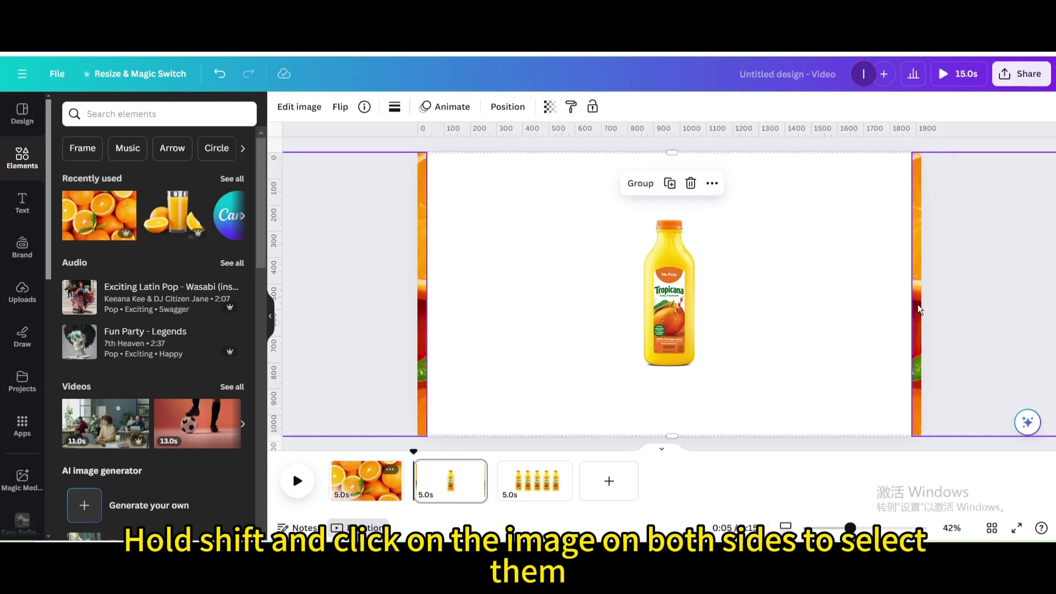
{"action": "right_click", "coordinate": [918, 304]}
{"action": "left_click", "coordinate": [845, 223]}
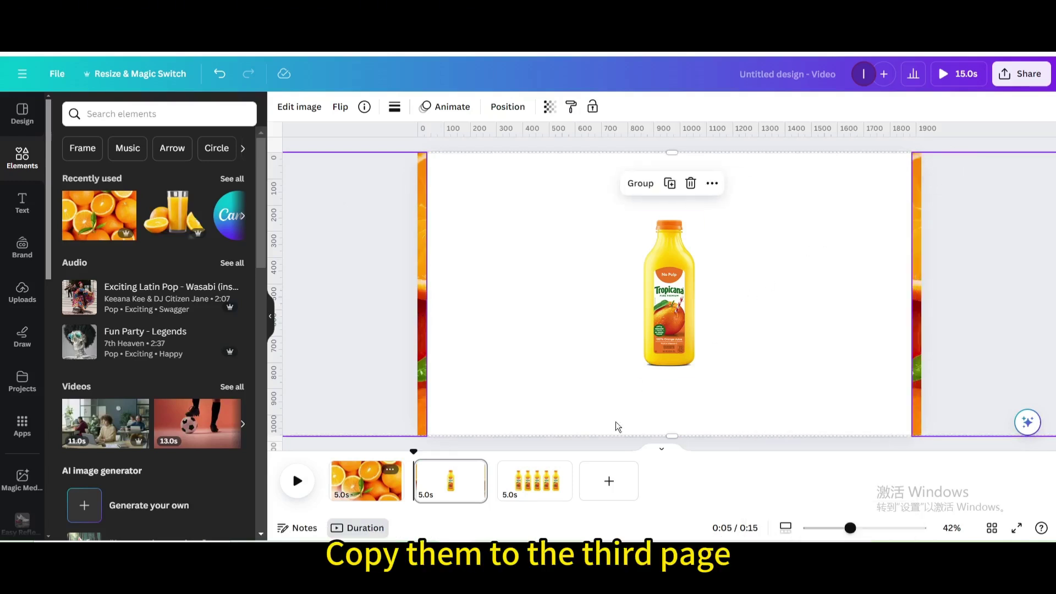
{"action": "left_click", "coordinate": [544, 487]}
Paste the orange strips onto page 3, then shrink the five bottles and centre them.
{"action": "right_click", "coordinate": [479, 262]}
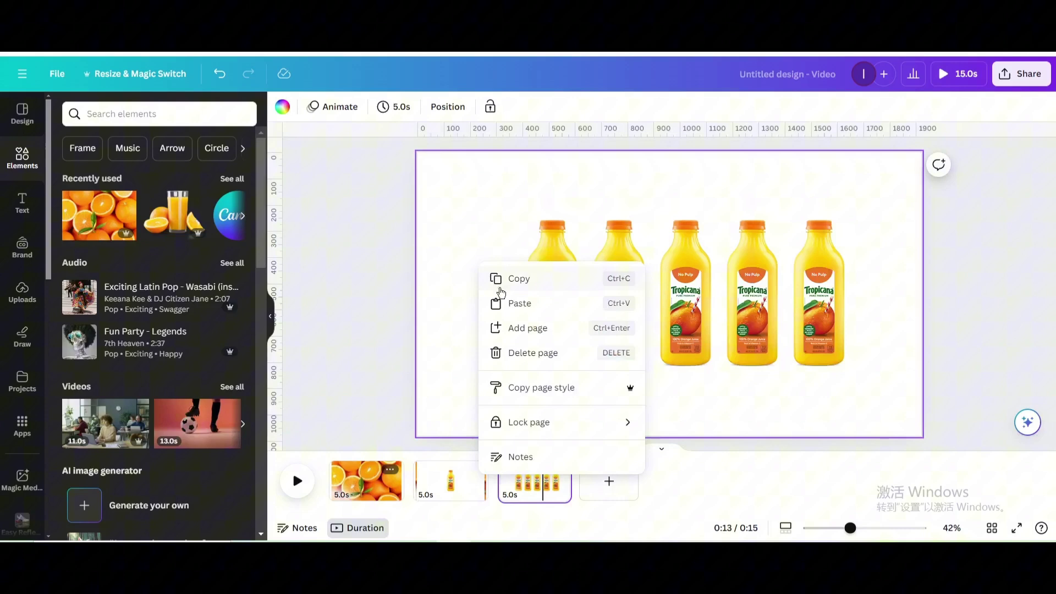
{"action": "left_click", "coordinate": [509, 304]}
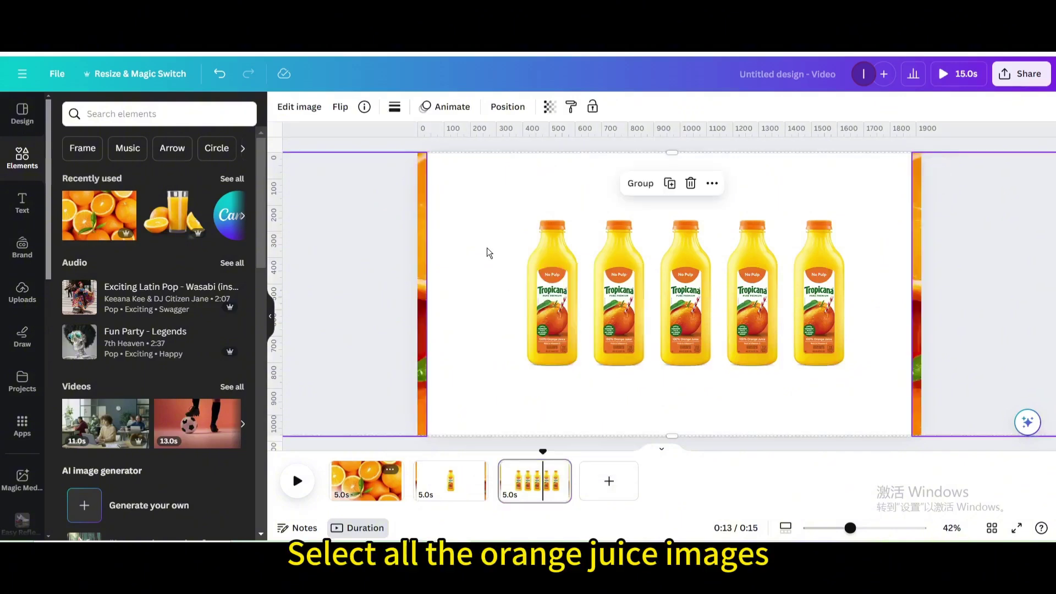
{"action": "left_click", "coordinate": [506, 230]}
{"action": "left_click_drag", "start_coordinate": [507, 230], "coordinate": [647, 339]}
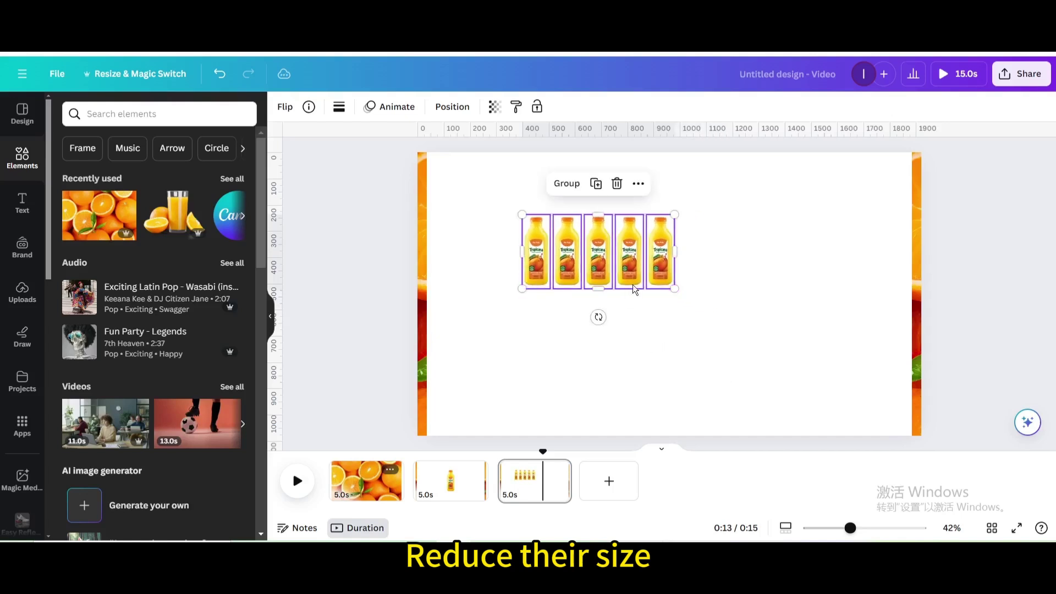
{"action": "left_click_drag", "start_coordinate": [602, 249], "coordinate": [669, 287]}
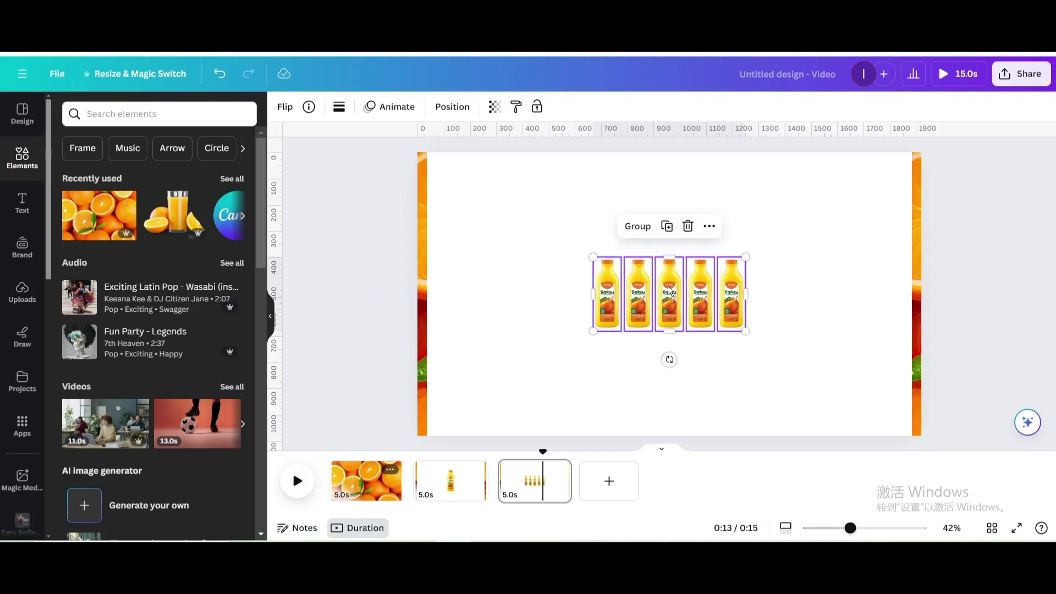
Add the orange-juice glass image from Recently used and size it over the bottles.
{"action": "left_click", "coordinate": [197, 202]}
{"action": "left_click", "coordinate": [181, 213]}
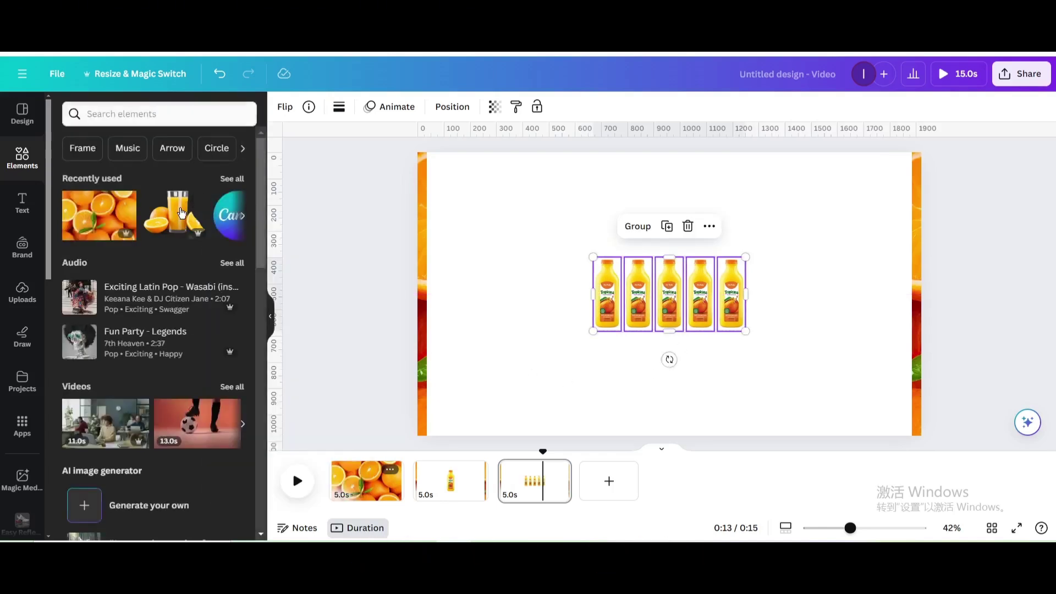
{"action": "left_click", "coordinate": [175, 219]}
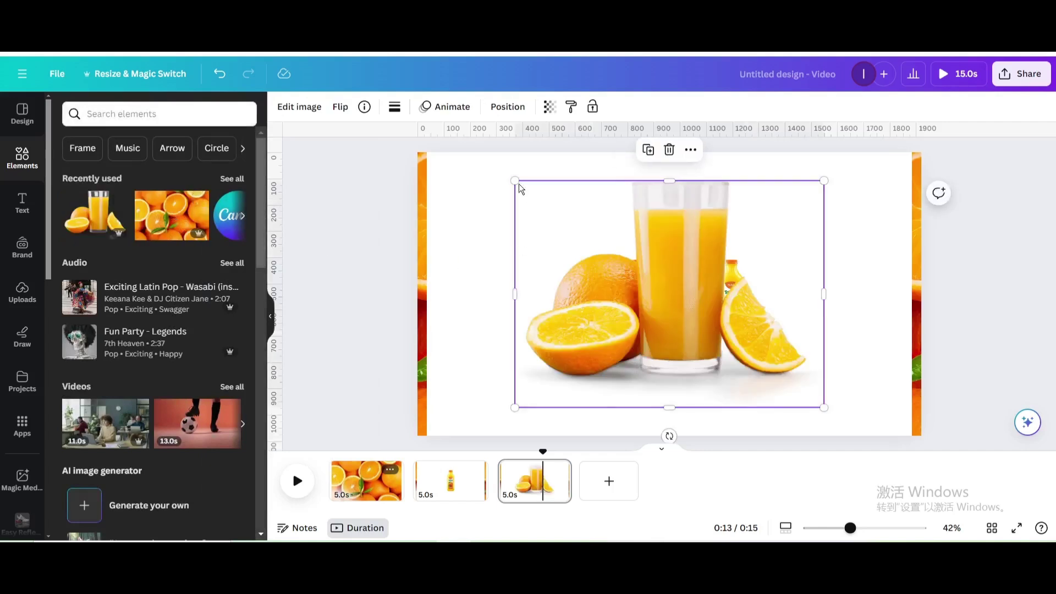
{"action": "left_click_drag", "start_coordinate": [538, 190], "coordinate": [698, 293]}
{"action": "left_click_drag", "start_coordinate": [767, 369], "coordinate": [681, 318]}
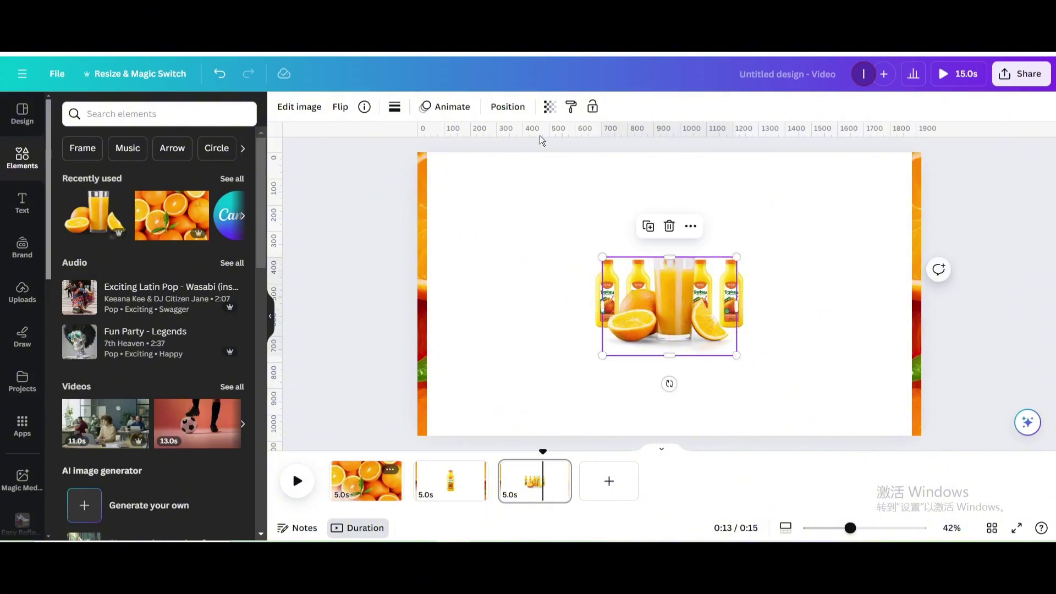
Set the juice-glass image's transparency to 0 and send it to the back.
{"action": "left_click", "coordinate": [545, 109]}
{"action": "left_click_drag", "start_coordinate": [516, 159], "coordinate": [428, 164]}
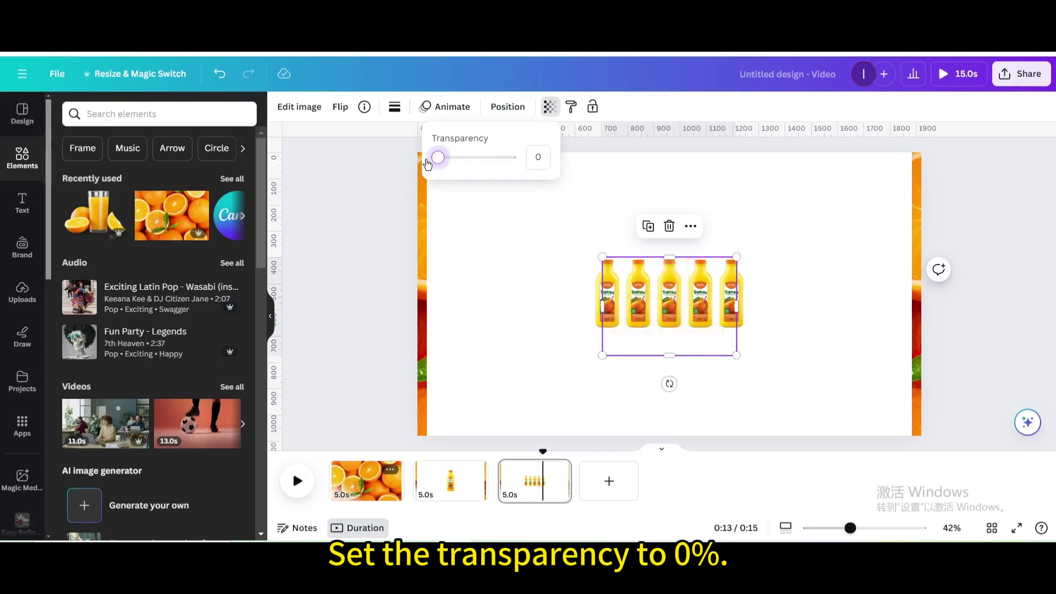
{"action": "right_click", "coordinate": [660, 302]}
{"action": "mouse_move", "coordinate": [706, 307]}
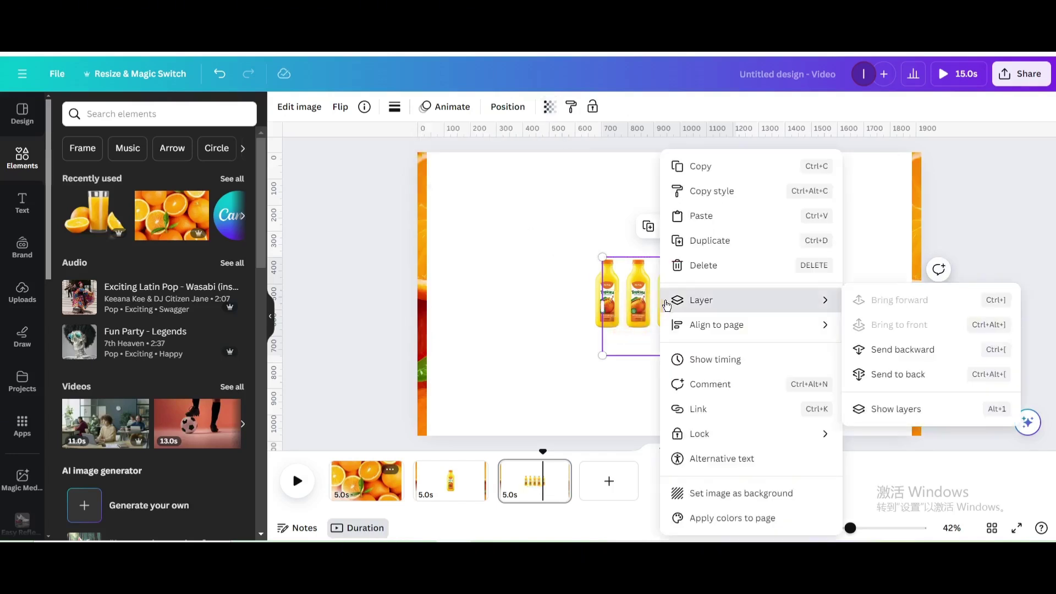
{"action": "left_click", "coordinate": [902, 374]}
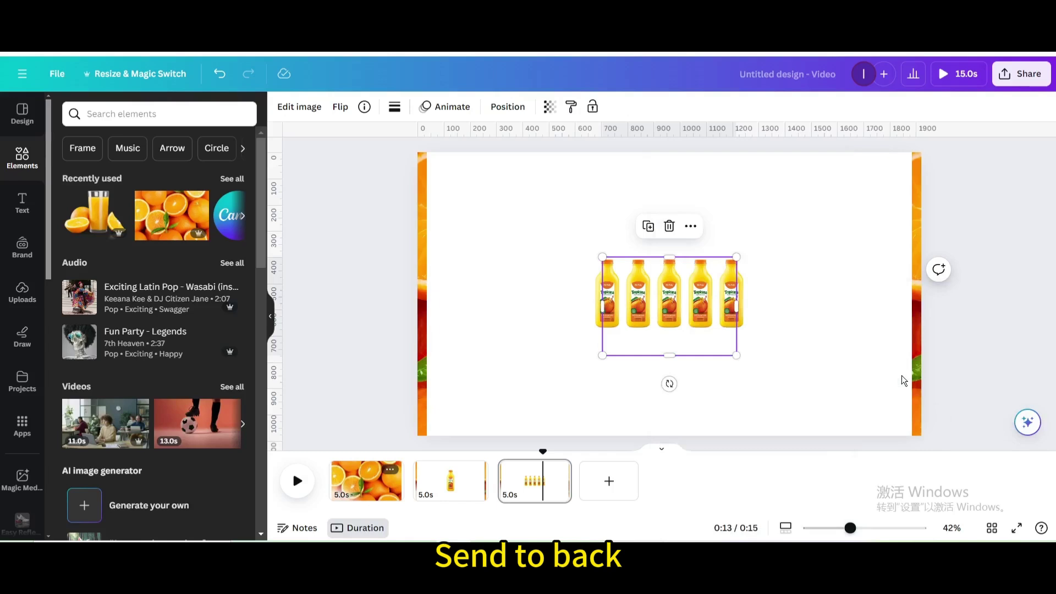
{"action": "left_click", "coordinate": [559, 470]}
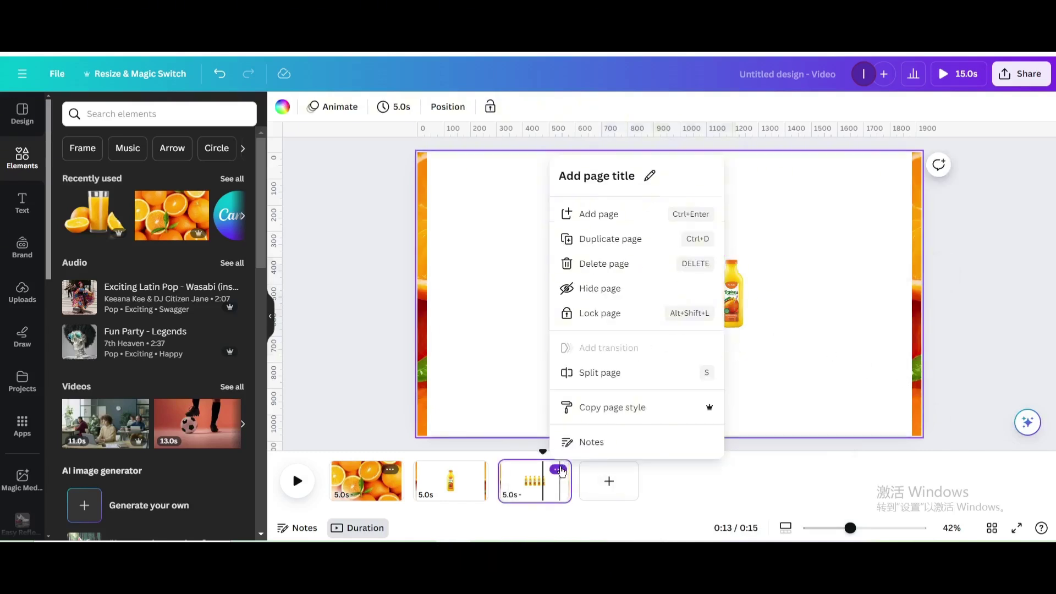
Duplicate page 3 and restore the hidden juice-glass image to full 100 transparency.
{"action": "left_click", "coordinate": [600, 240]}
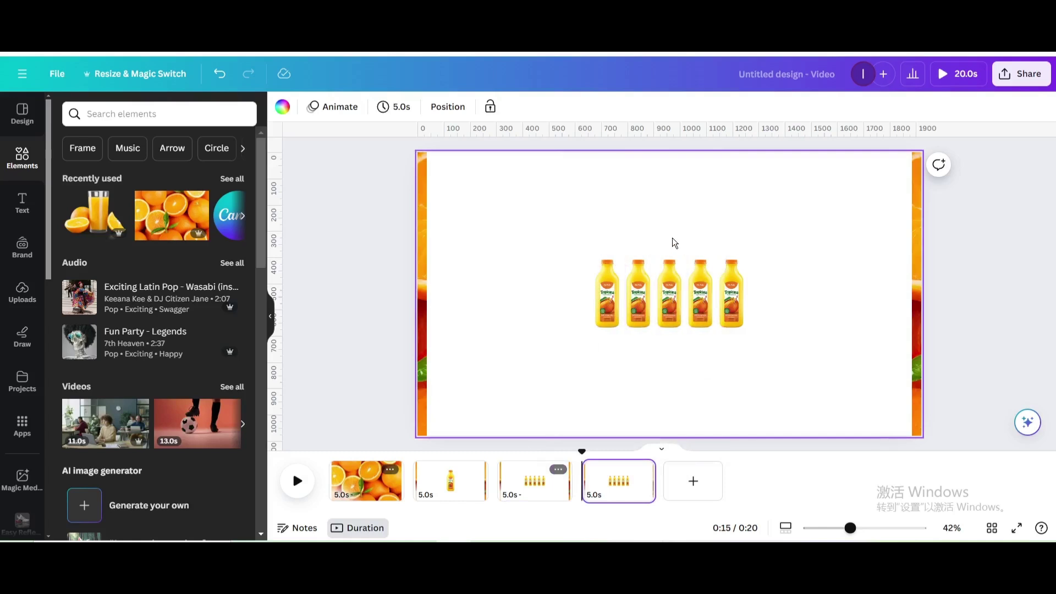
{"action": "left_click", "coordinate": [457, 108]}
{"action": "left_click", "coordinate": [147, 474]}
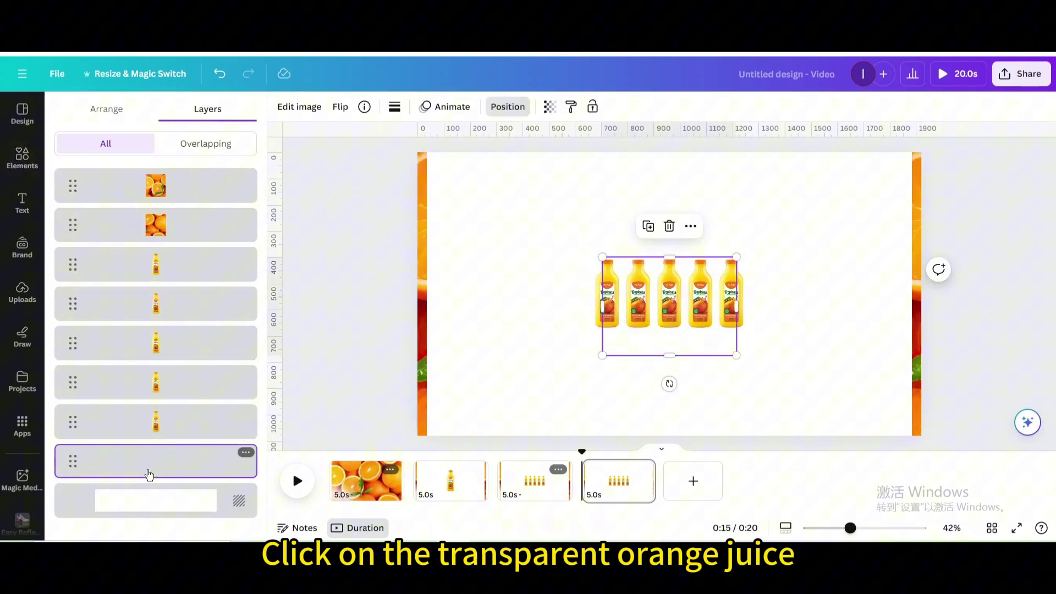
{"action": "left_click", "coordinate": [549, 110]}
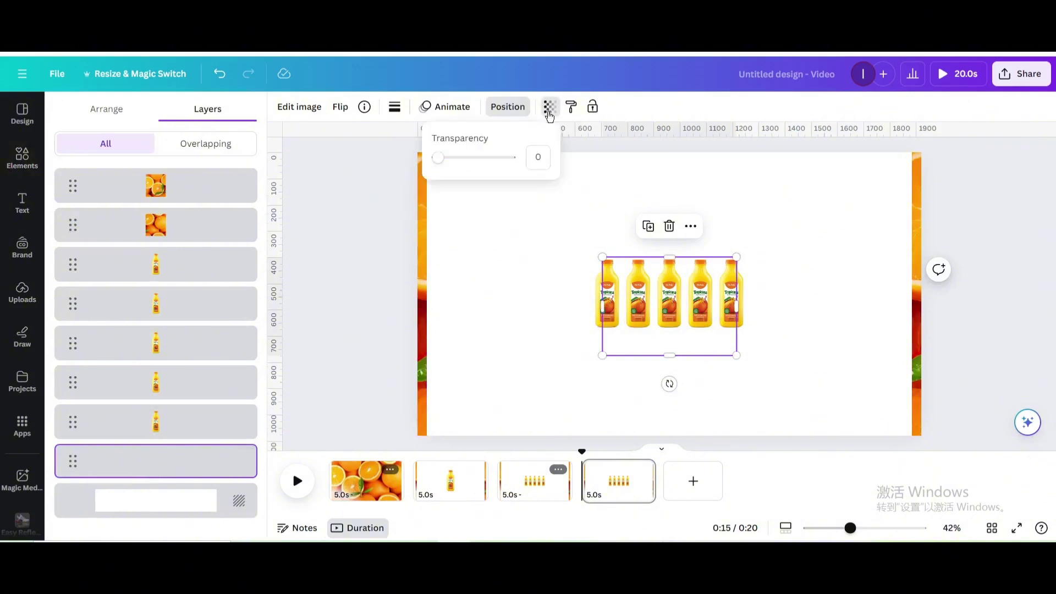
{"action": "left_click_drag", "start_coordinate": [439, 160], "coordinate": [523, 174]}
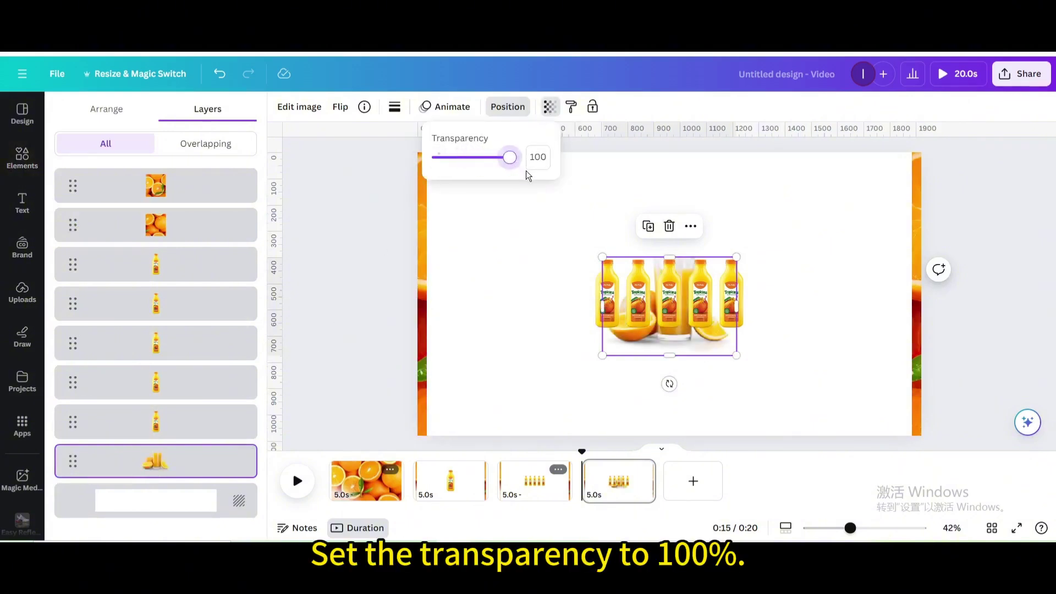
{"action": "left_click", "coordinate": [532, 288]}
{"action": "left_click", "coordinate": [532, 288]}
Move the middle bottle above the glass and the two bottle pairs out to each side.
{"action": "left_click", "coordinate": [662, 288]}
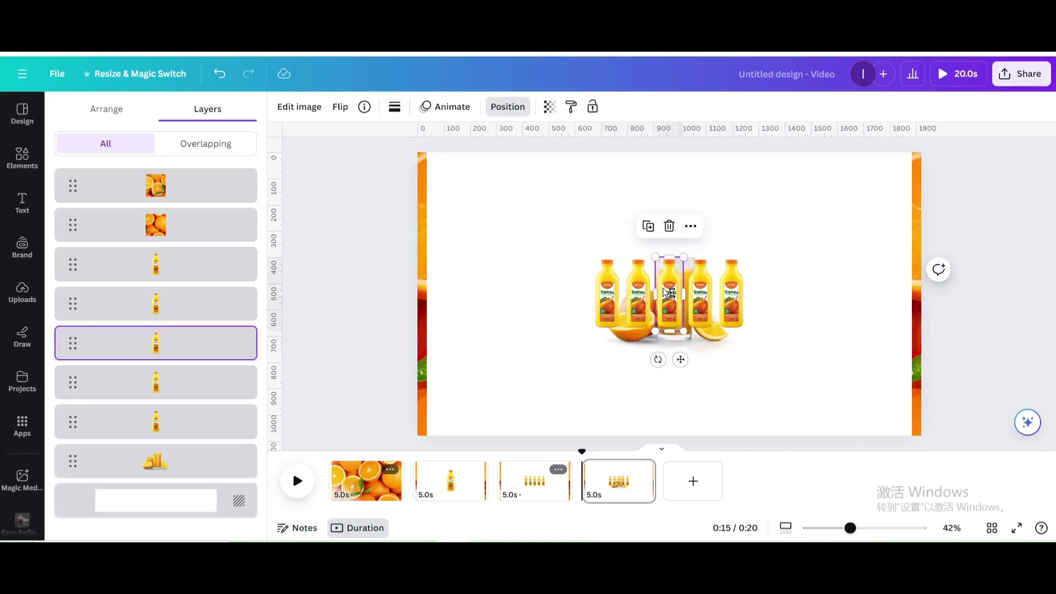
{"action": "left_click_drag", "start_coordinate": [671, 295], "coordinate": [668, 209]}
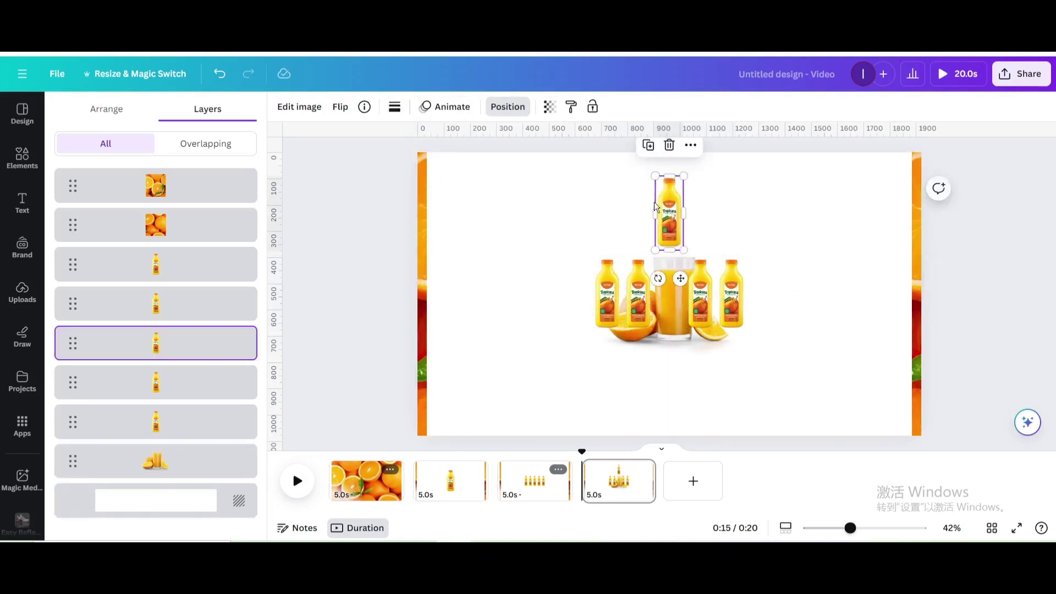
{"action": "left_click", "coordinate": [738, 293]}
{"action": "left_click", "coordinate": [701, 293], "text": "shift"}
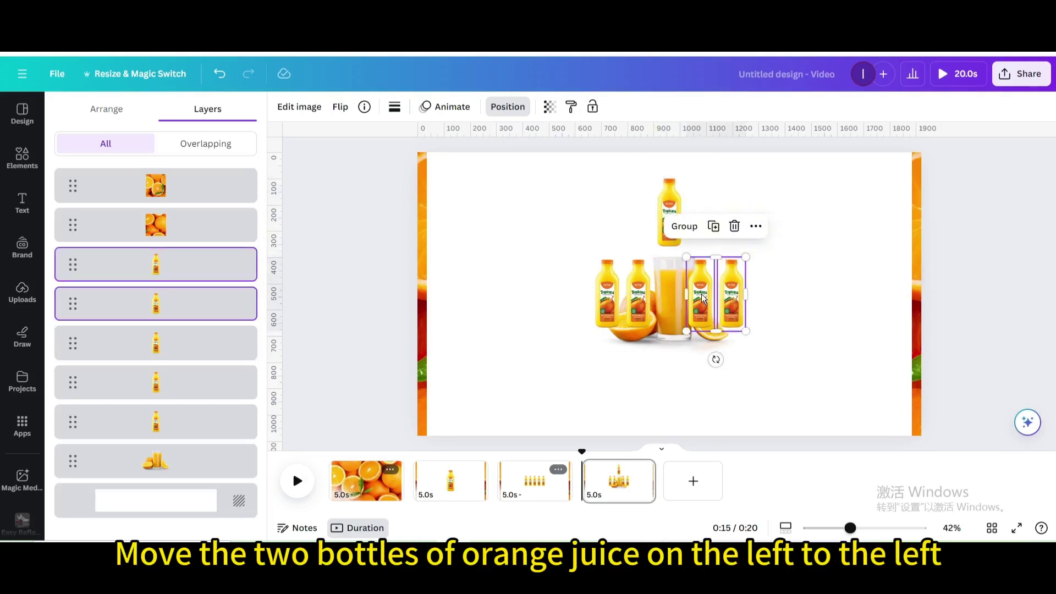
{"action": "left_click_drag", "start_coordinate": [703, 297], "coordinate": [754, 297]}
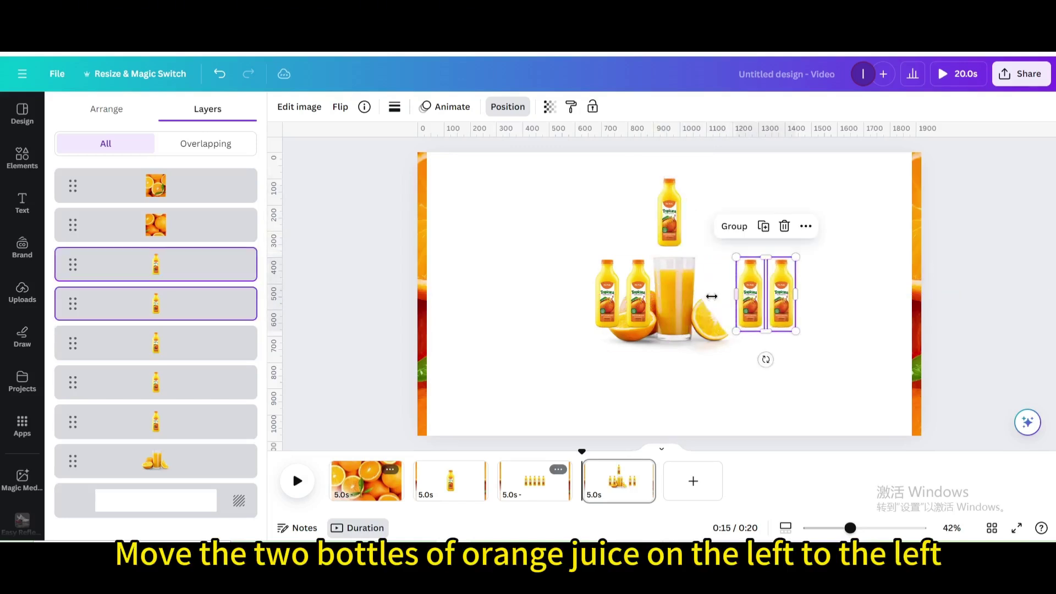
{"action": "left_click", "coordinate": [608, 295]}
{"action": "left_click", "coordinate": [638, 298], "text": "shift"}
{"action": "left_click_drag", "start_coordinate": [638, 298], "coordinate": [584, 299]}
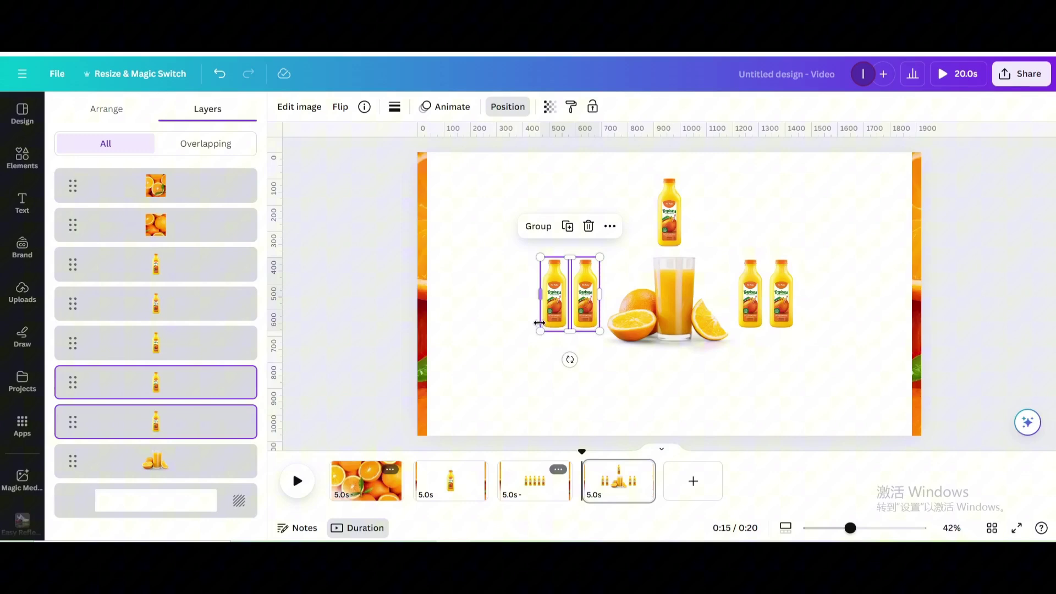
{"action": "left_click", "coordinate": [644, 471]}
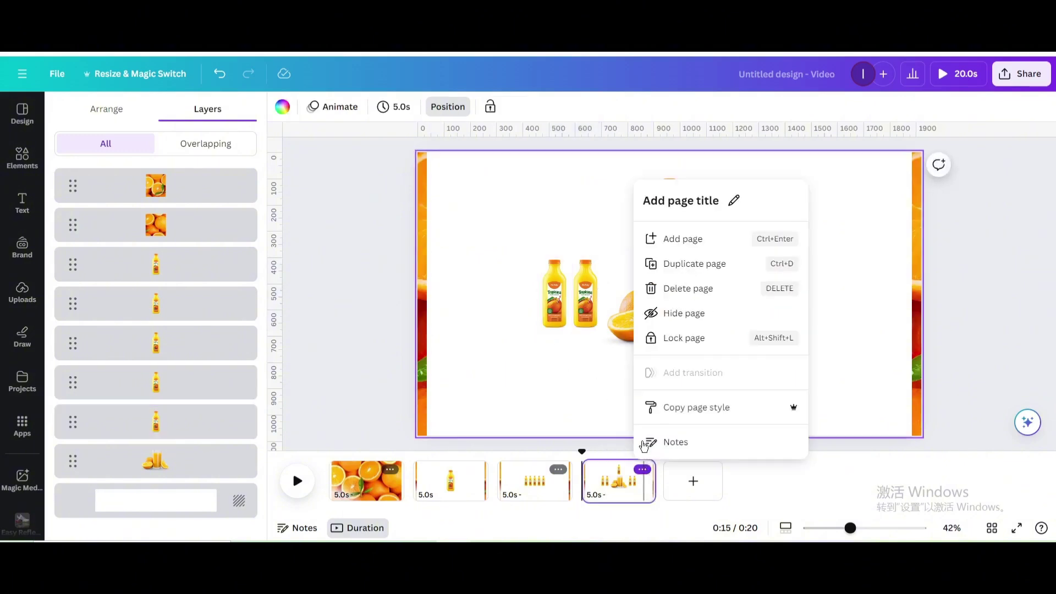
Duplicate page 4 as page 5 and select all five bottles.
{"action": "left_click", "coordinate": [685, 265]}
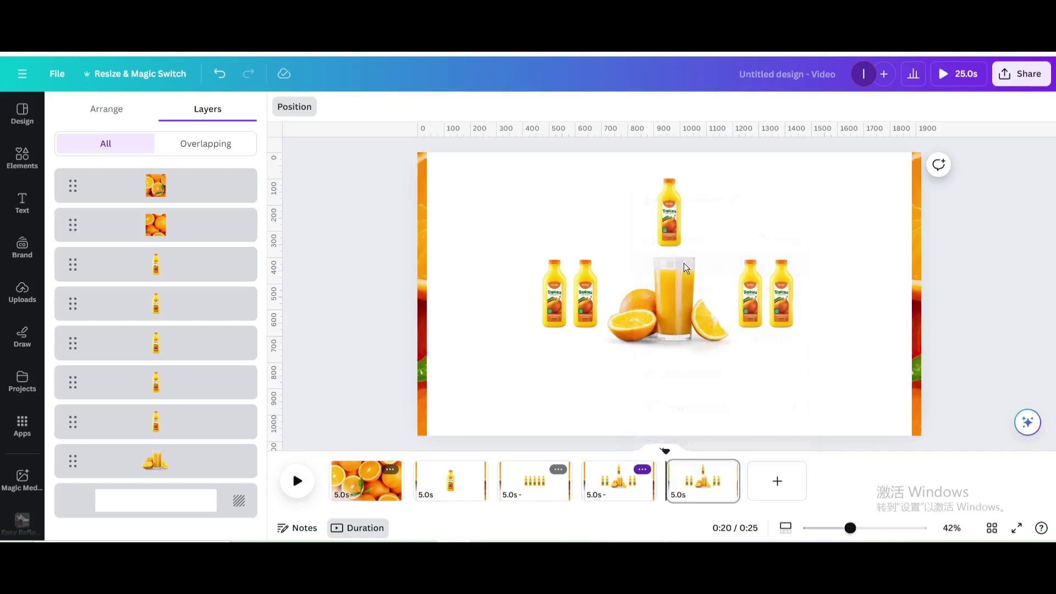
{"action": "left_click", "coordinate": [554, 298]}
{"action": "left_click", "coordinate": [585, 295], "text": "shift"}
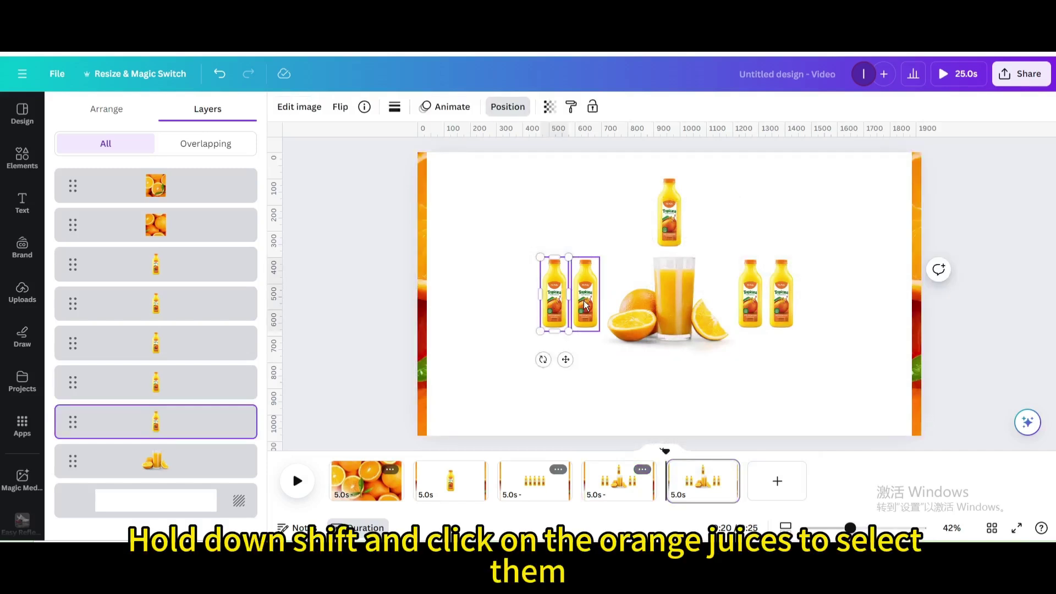
{"action": "left_click", "coordinate": [669, 225], "text": "shift"}
{"action": "left_click", "coordinate": [745, 282], "text": "shift"}
{"action": "left_click", "coordinate": [777, 299], "text": "shift"}
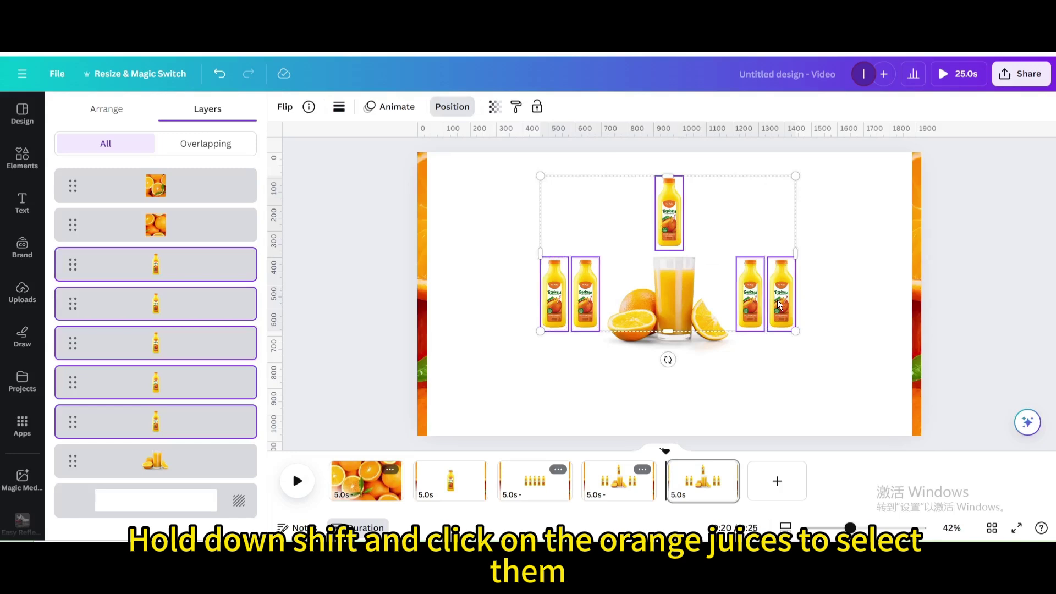
Align the five bottles to centre and middle, stacking them at the page centre.
{"action": "right_click", "coordinate": [778, 300]}
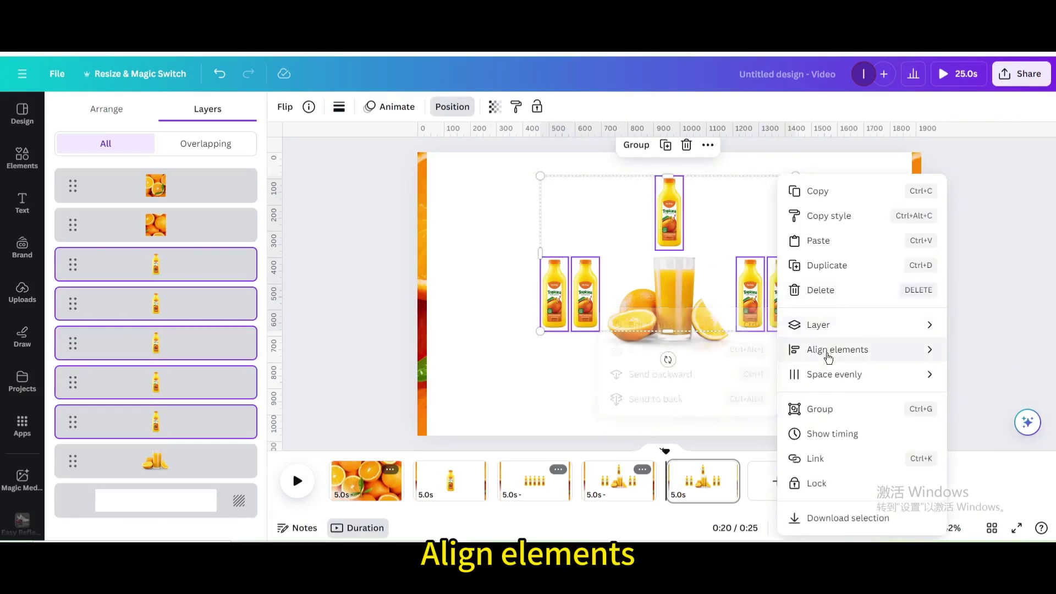
{"action": "mouse_move", "coordinate": [829, 357]}
{"action": "left_click", "coordinate": [729, 374]}
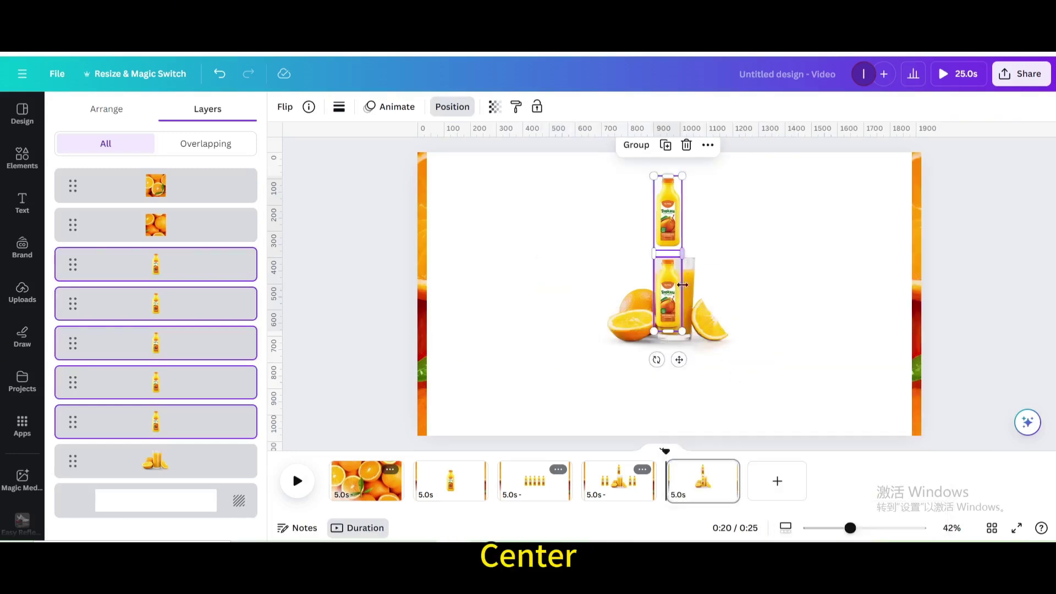
{"action": "right_click", "coordinate": [671, 224]}
{"action": "mouse_move", "coordinate": [741, 331]}
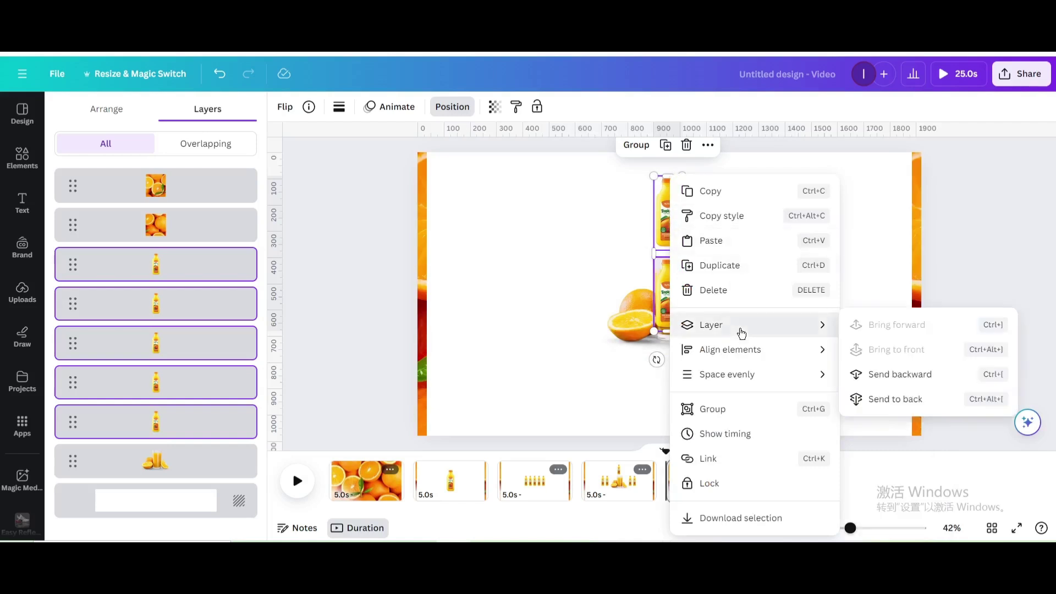
{"action": "mouse_move", "coordinate": [790, 349]}
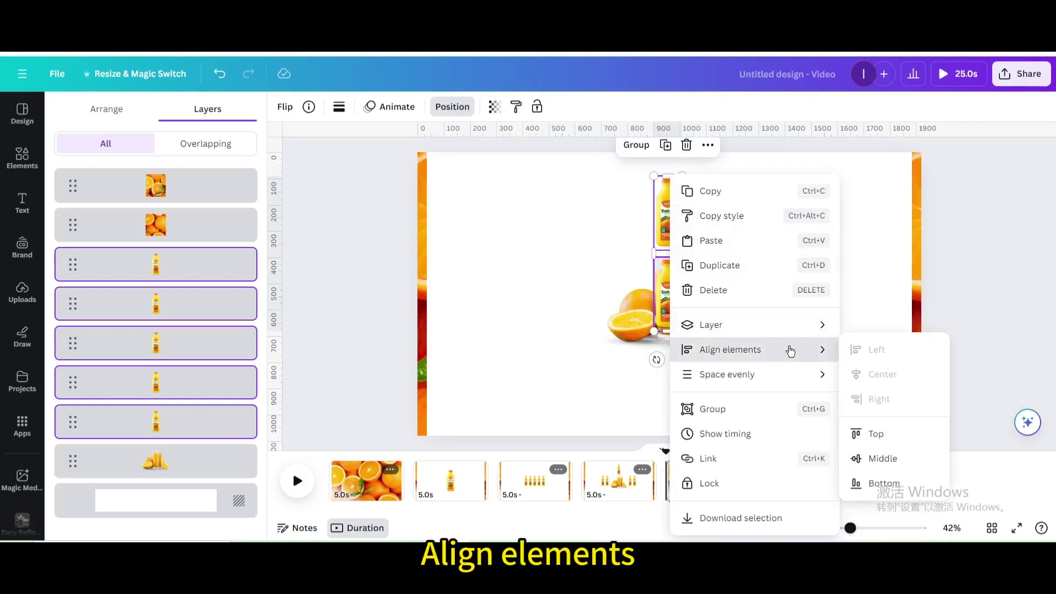
{"action": "left_click", "coordinate": [879, 459]}
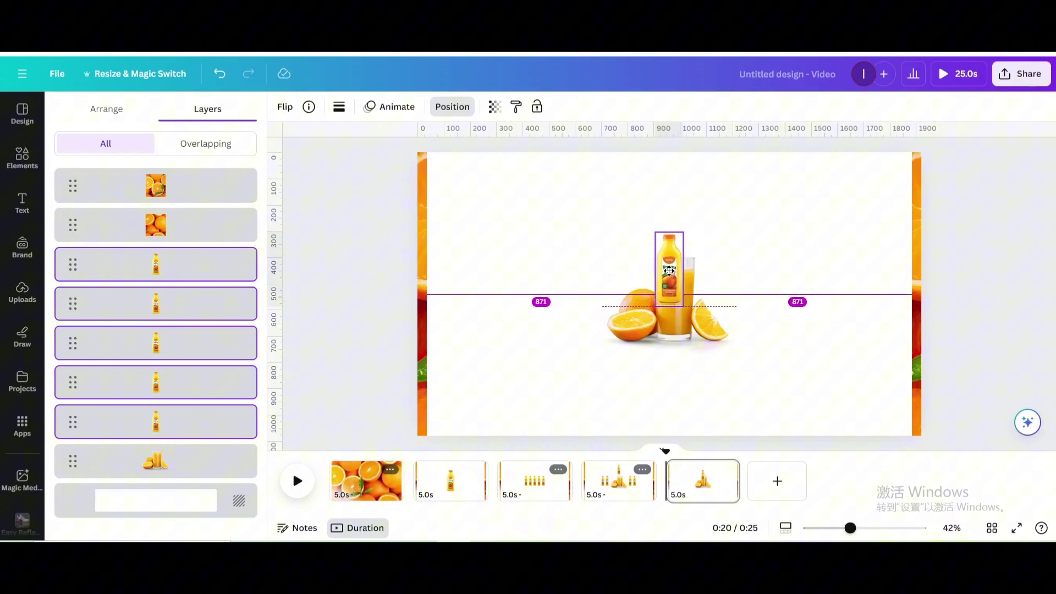
{"action": "left_click_drag", "start_coordinate": [669, 270], "coordinate": [672, 296]}
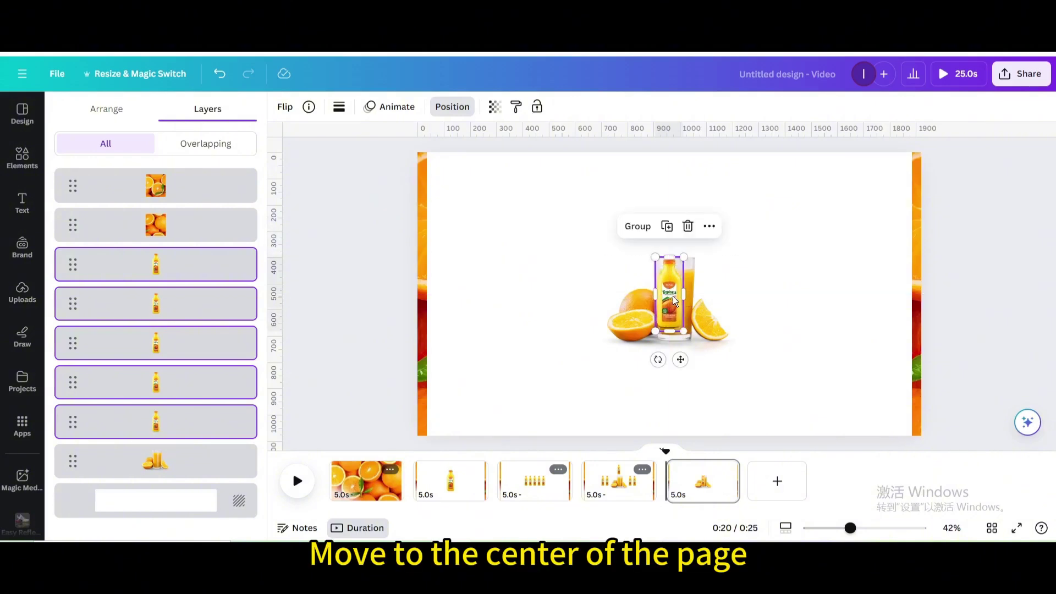
{"action": "left_click", "coordinate": [727, 471]}
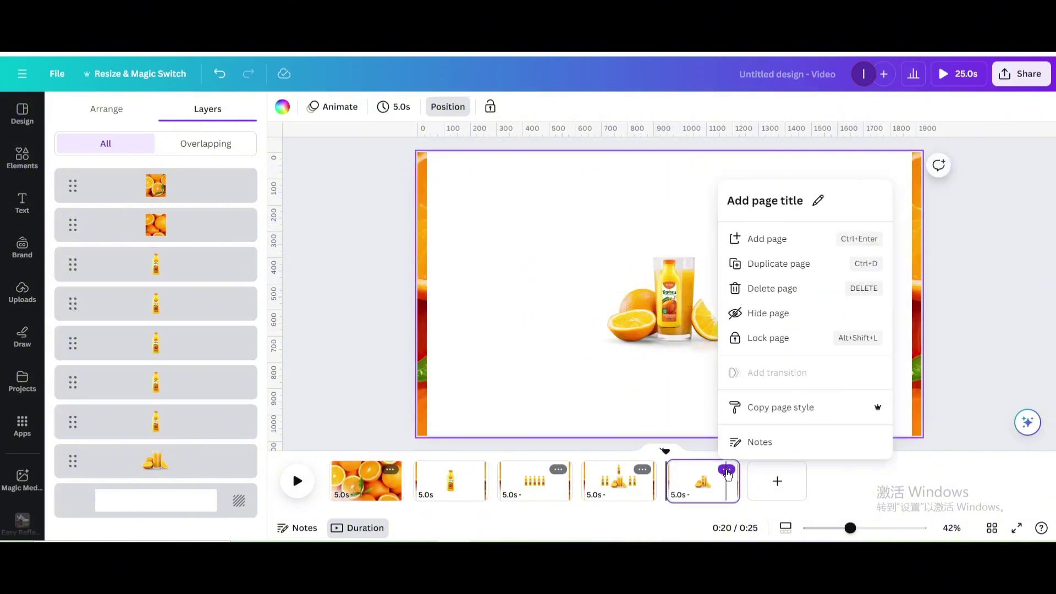
Duplicate page 5 as page 6 and set the juice-glass picture's transparency to 0.
{"action": "left_click", "coordinate": [759, 267]}
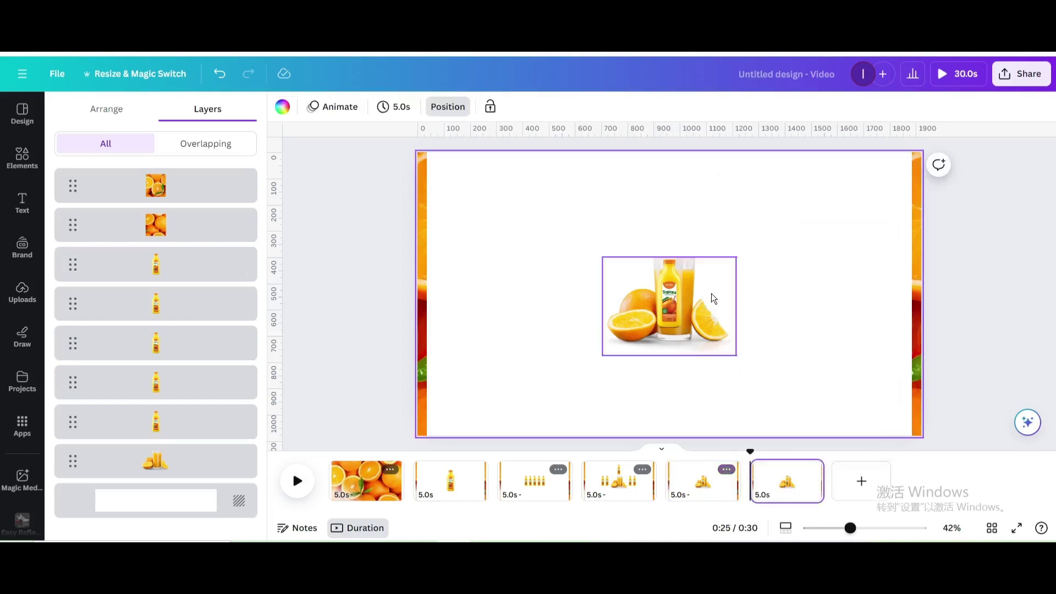
{"action": "left_click", "coordinate": [625, 298]}
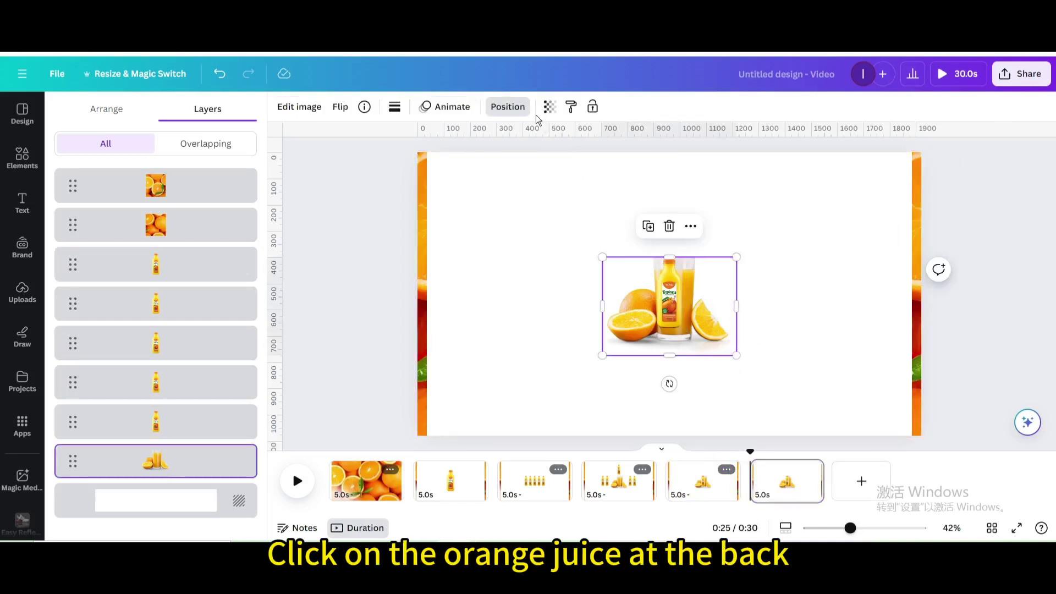
{"action": "left_click", "coordinate": [549, 107]}
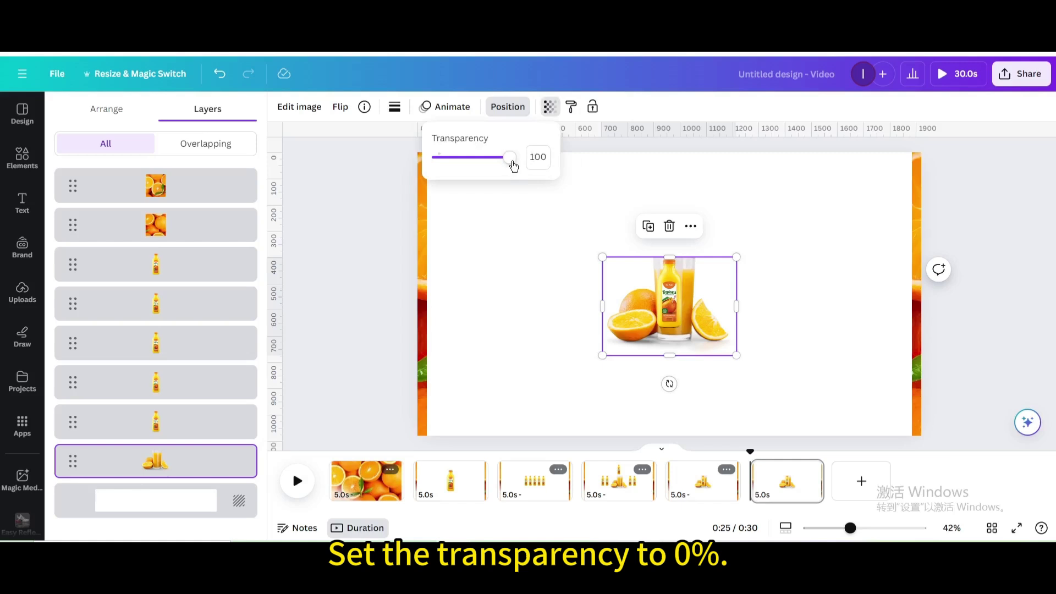
{"action": "left_click_drag", "start_coordinate": [511, 164], "coordinate": [407, 165]}
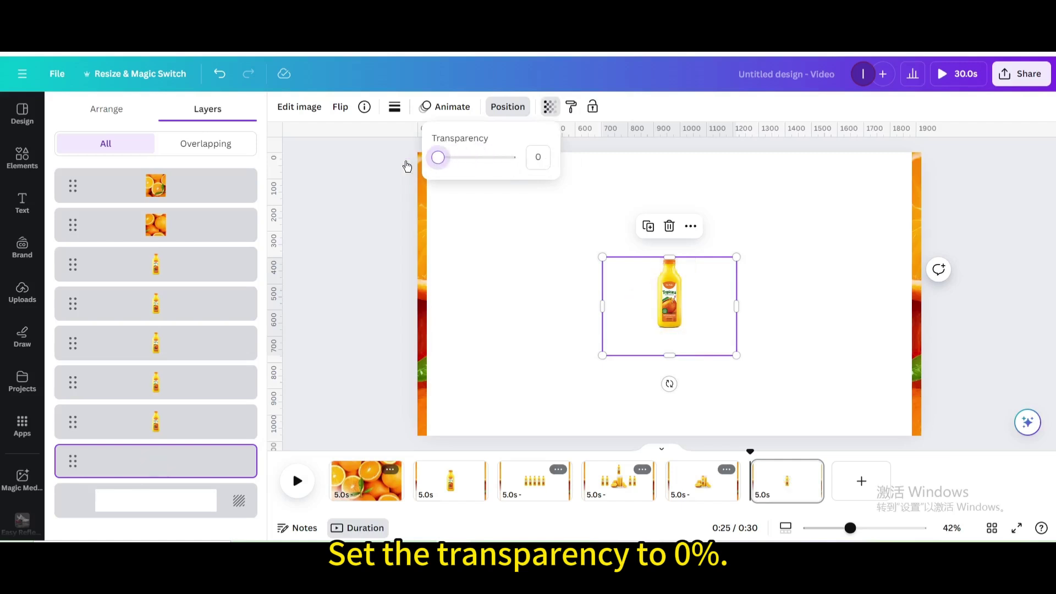
Select the five stacked bottles from the layers list, enlarge them and centre them.
{"action": "left_click", "coordinate": [197, 268]}
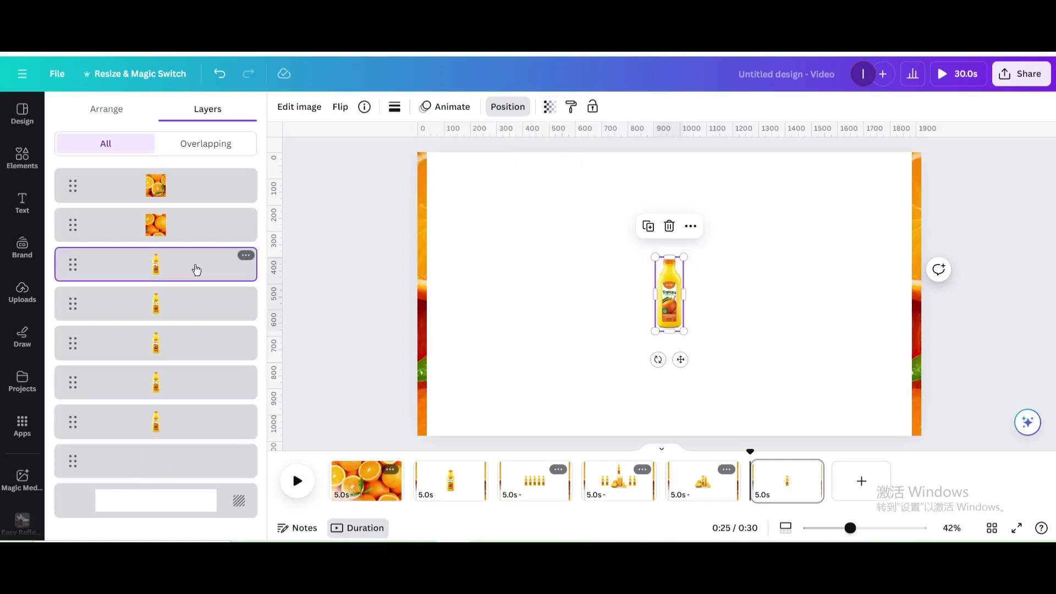
{"action": "left_click", "coordinate": [170, 438], "text": "shift"}
{"action": "left_click_drag", "start_coordinate": [661, 260], "coordinate": [723, 361]}
{"action": "left_click_drag", "start_coordinate": [657, 247], "coordinate": [663, 262]}
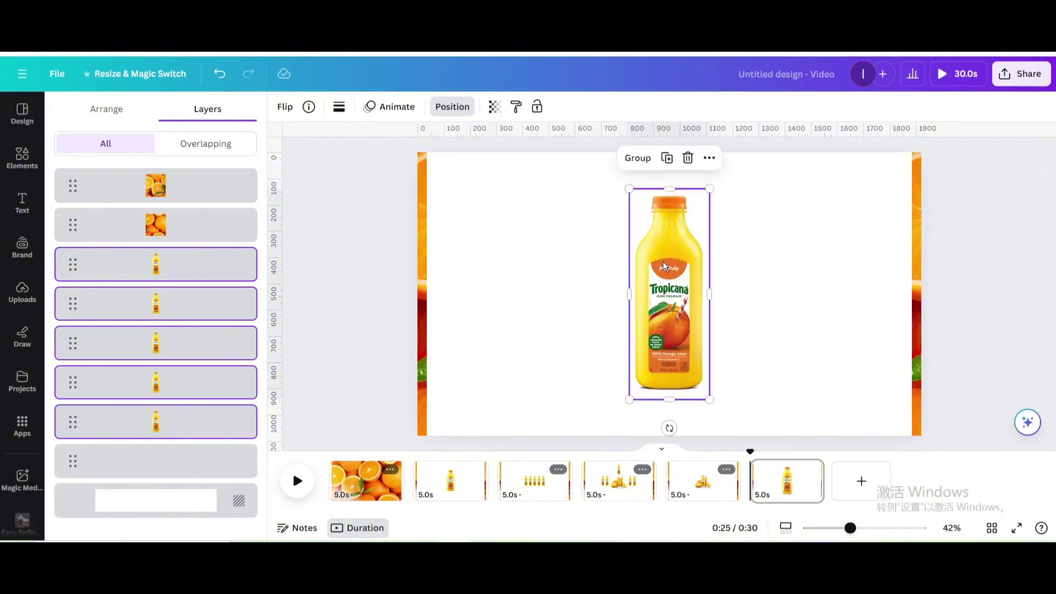
Add an ORANGE heading and set its font to Antonio.
{"action": "left_click", "coordinate": [22, 203]}
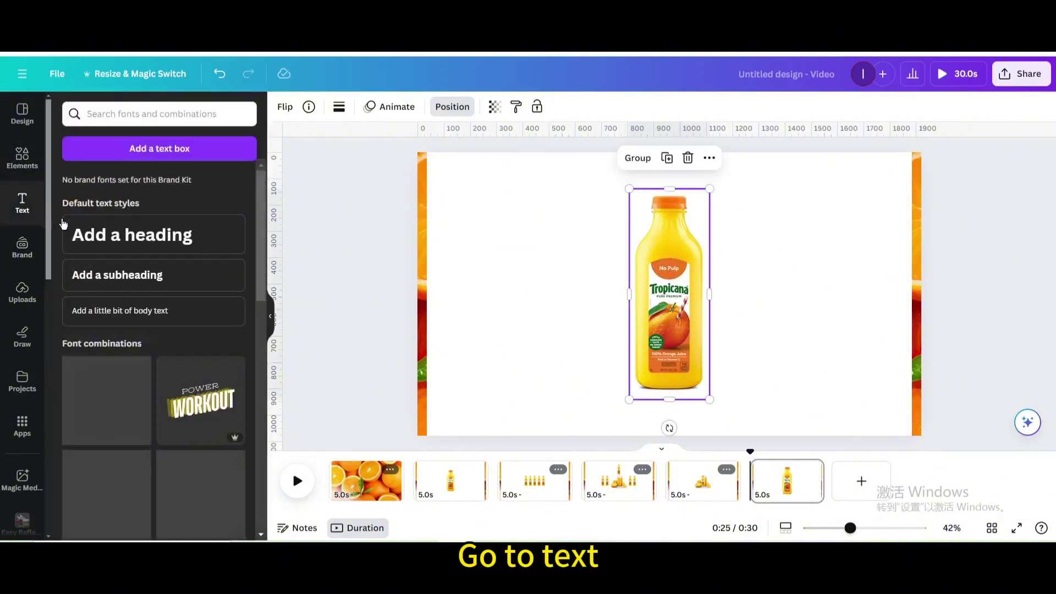
{"action": "left_click", "coordinate": [185, 248]}
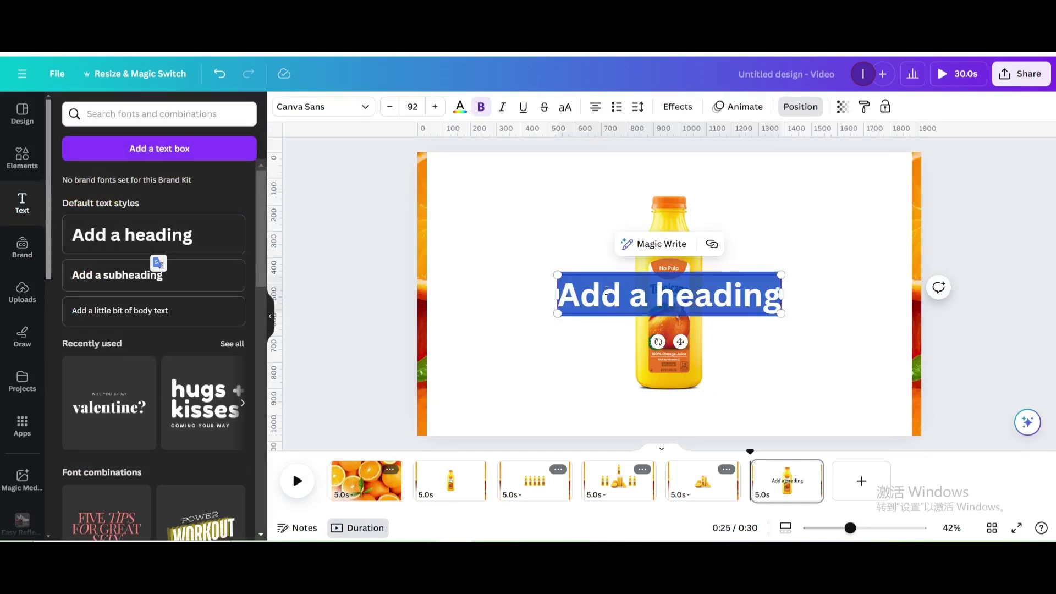
{"action": "type", "text": "orange"}
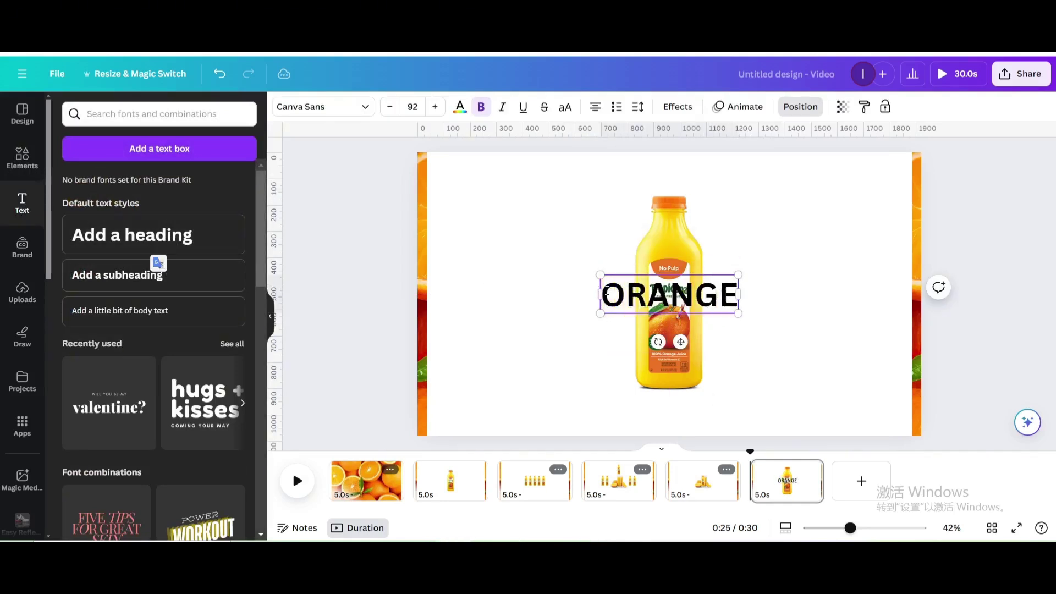
{"action": "key", "text": "Escape"}
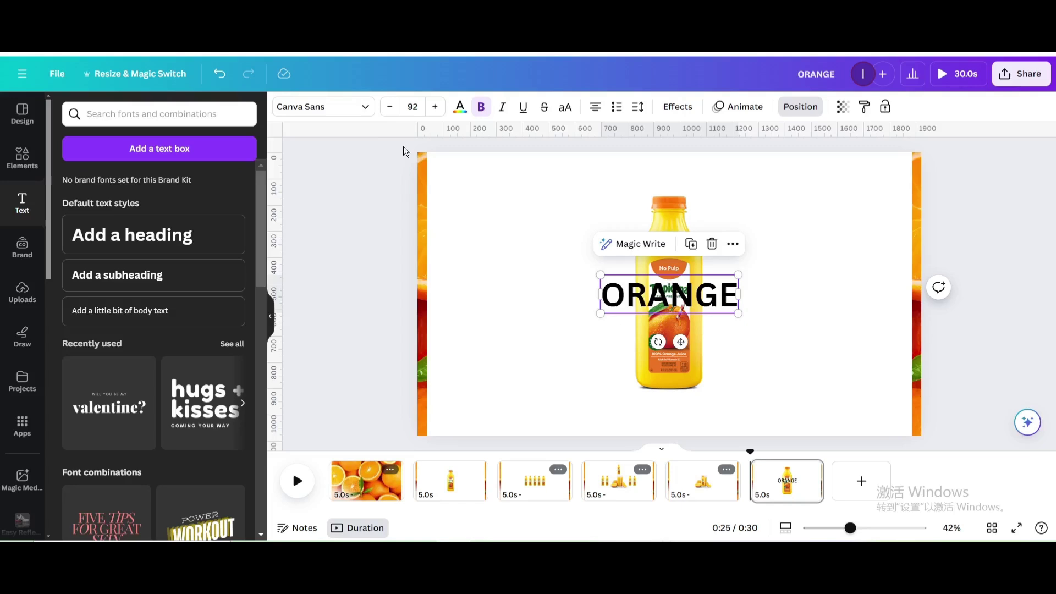
{"action": "left_click", "coordinate": [355, 108]}
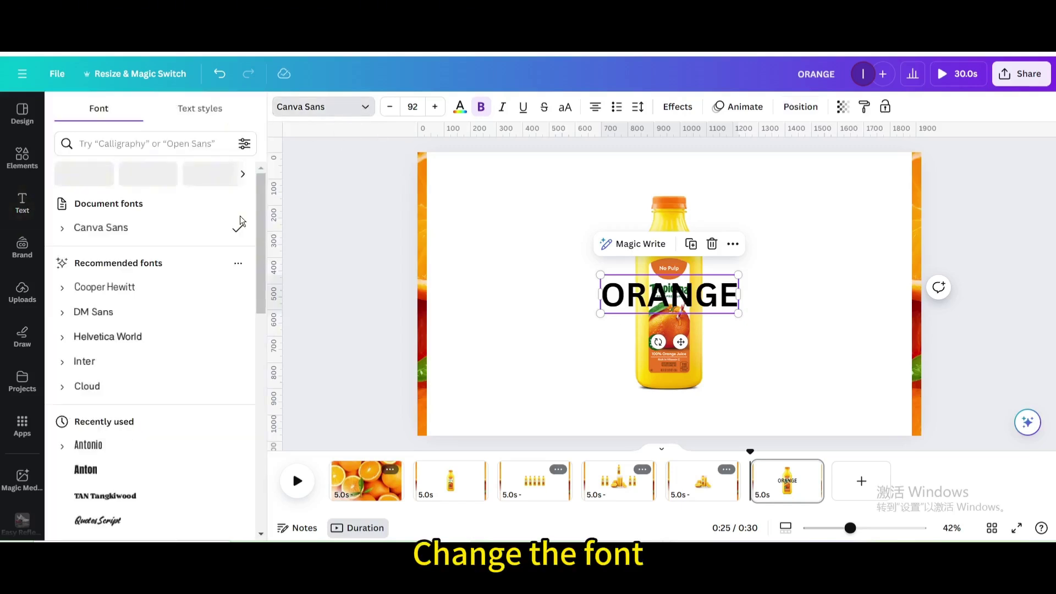
{"action": "left_click", "coordinate": [110, 447]}
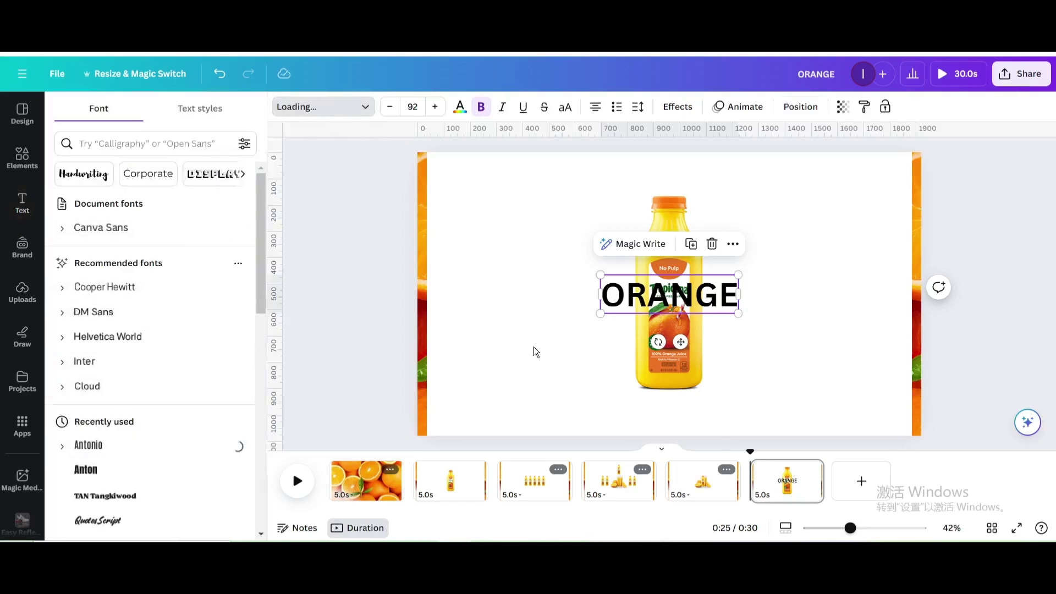
Shrink the ORANGE heading, place it on the bottle's shoulder and colour it yellow.
{"action": "left_click_drag", "start_coordinate": [715, 313], "coordinate": [704, 308]}
{"action": "left_click_drag", "start_coordinate": [625, 306], "coordinate": [634, 303]}
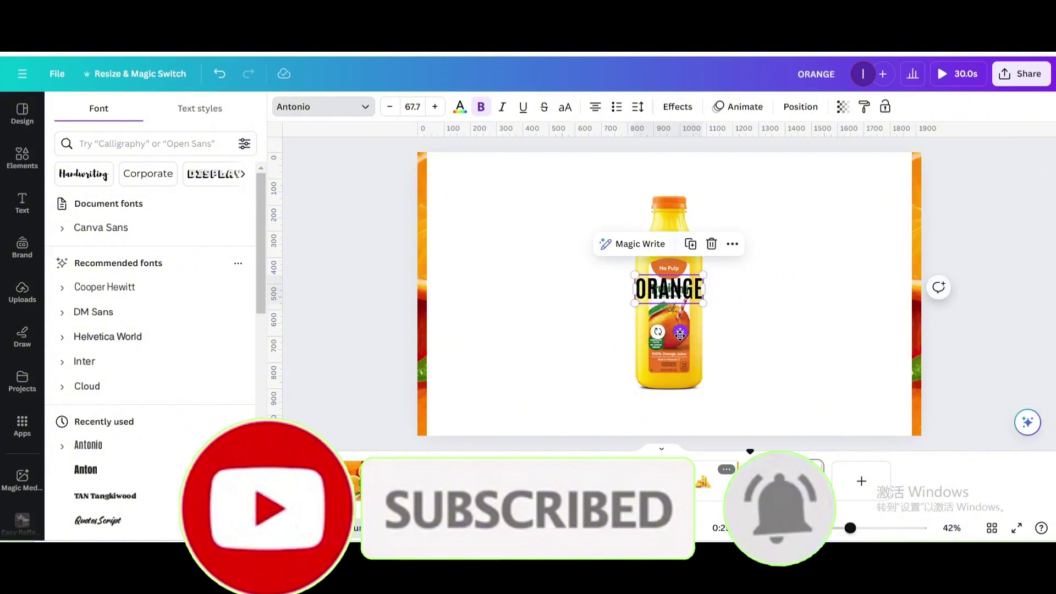
{"action": "left_click_drag", "start_coordinate": [680, 336], "coordinate": [681, 307]}
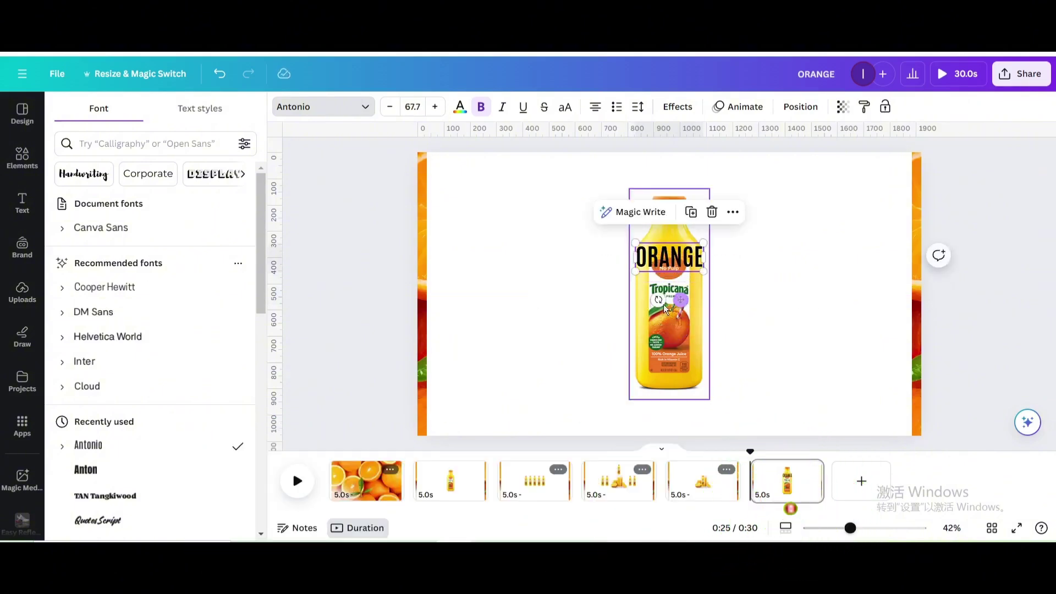
{"action": "left_click", "coordinate": [460, 107]}
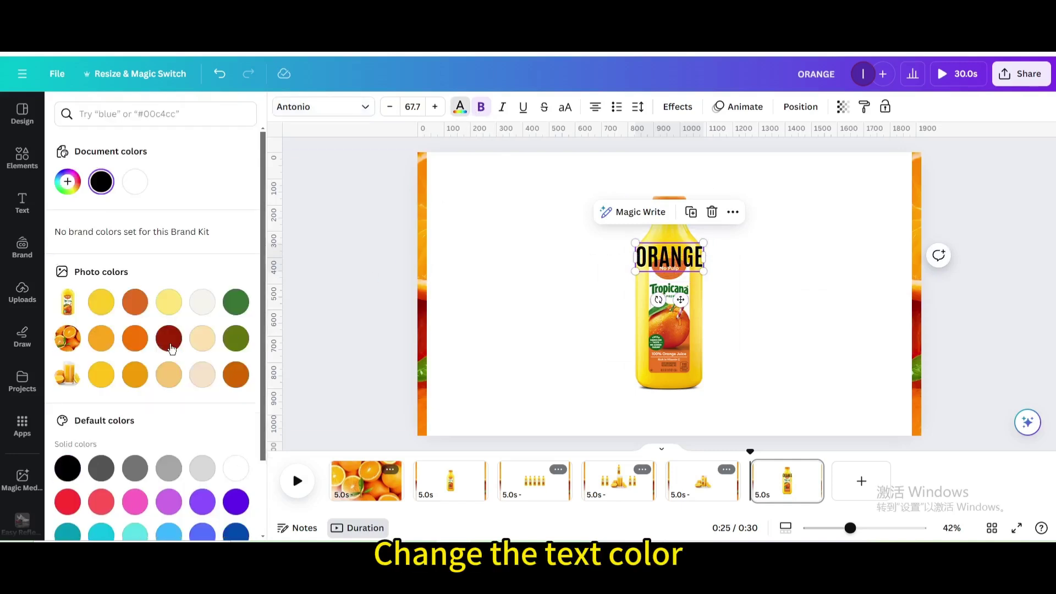
{"action": "left_click", "coordinate": [92, 304]}
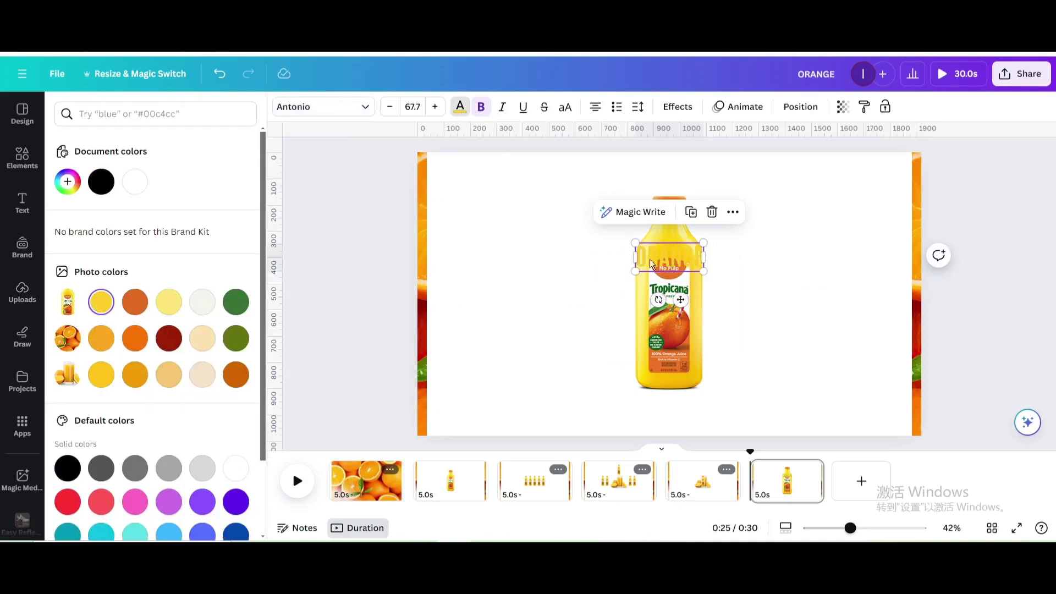
Fade the ORANGE heading to 0 transparency.
{"action": "left_click", "coordinate": [843, 106]}
{"action": "left_click_drag", "start_coordinate": [803, 162], "coordinate": [737, 159]}
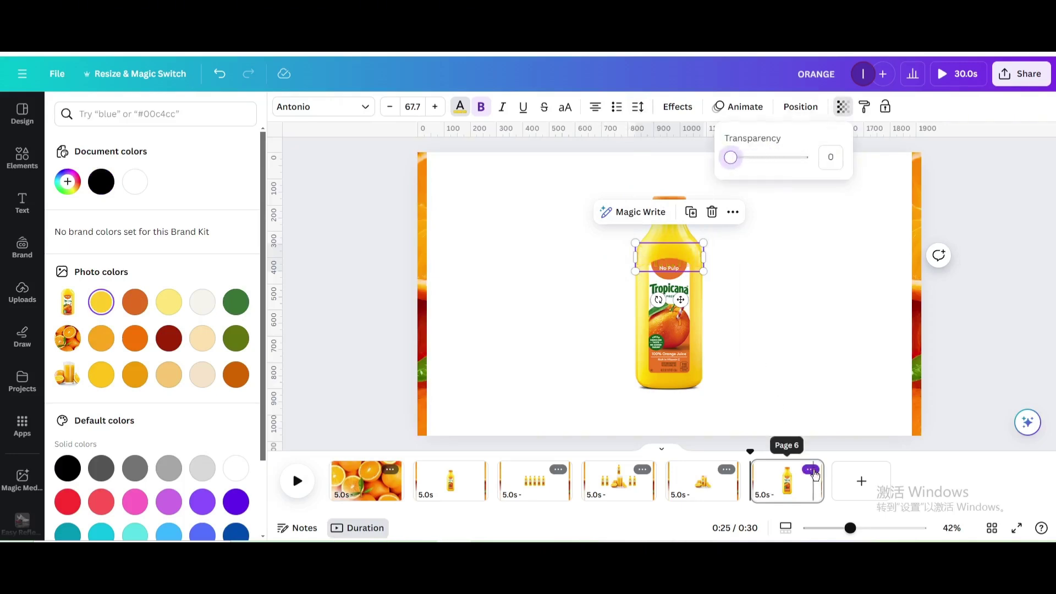
{"action": "left_click", "coordinate": [814, 475]}
Duplicate page 6 as page 7 and set its background to a bright orange swatch.
{"action": "left_click", "coordinate": [844, 266]}
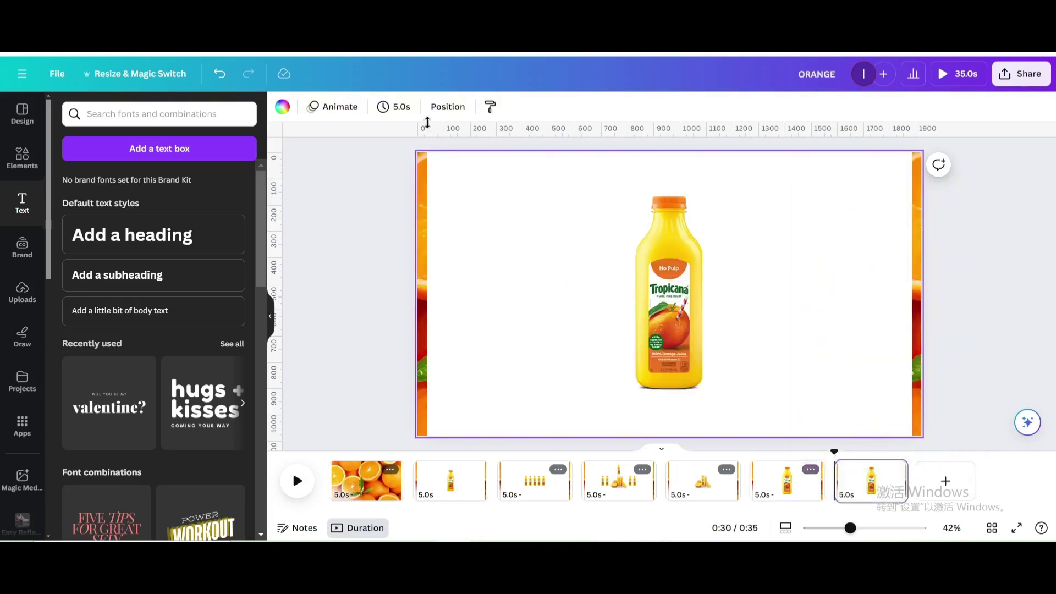
{"action": "left_click", "coordinate": [283, 107]}
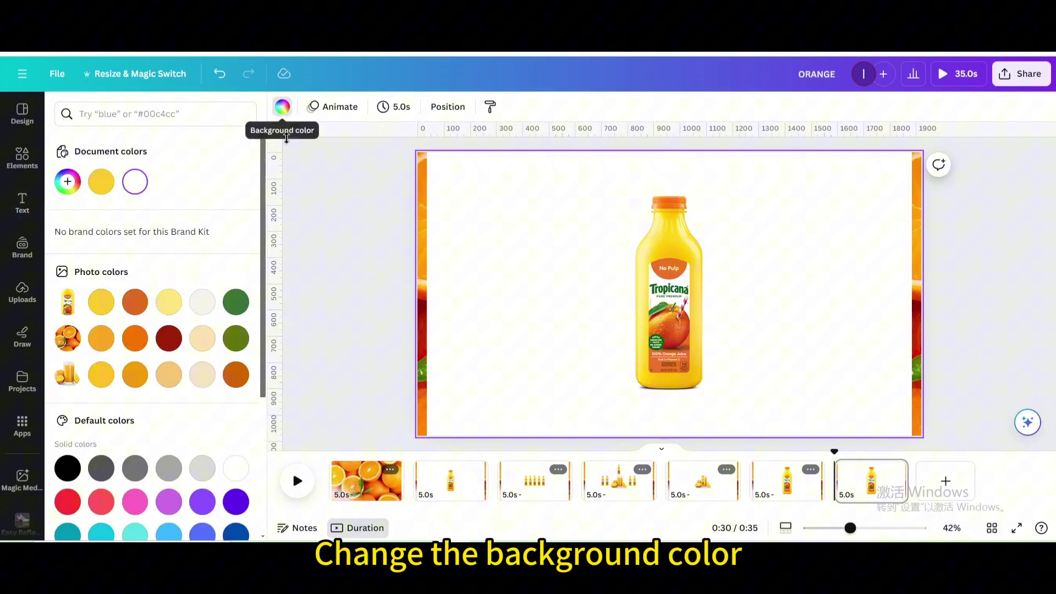
{"action": "left_click", "coordinate": [133, 311]}
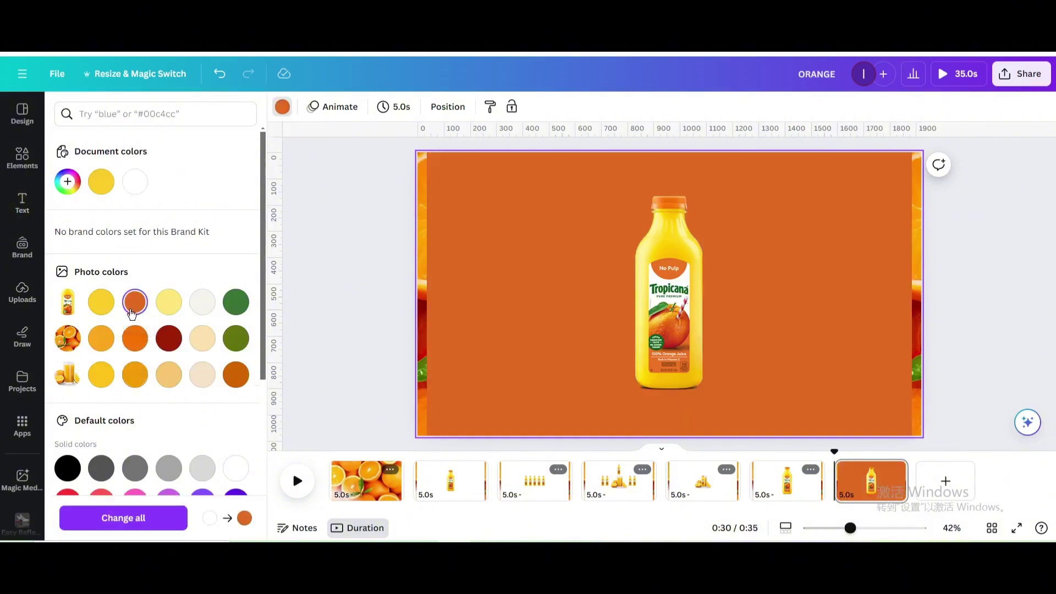
{"action": "left_click", "coordinate": [136, 343]}
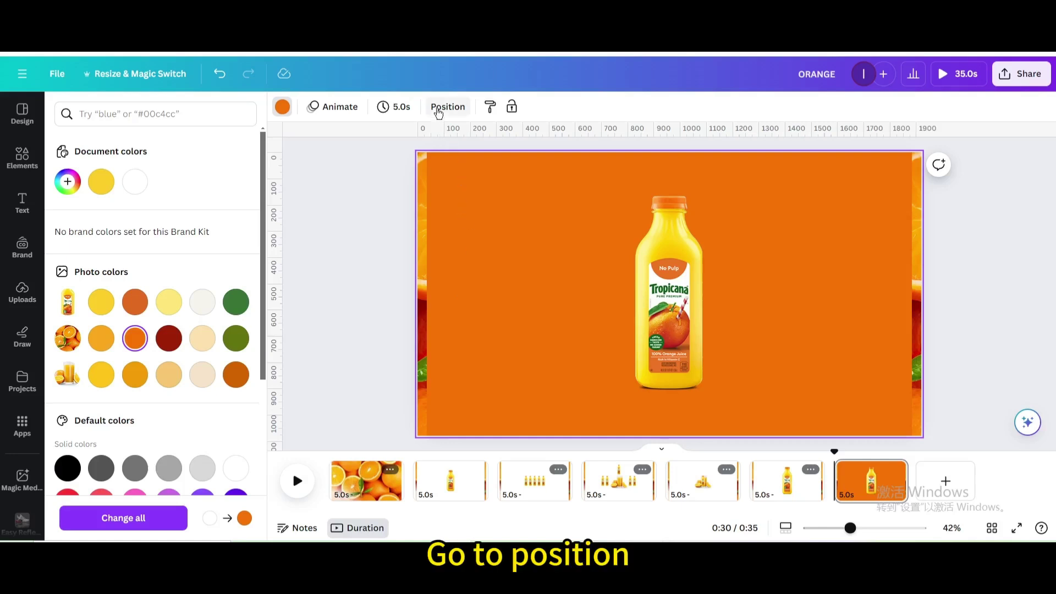
Select all five stacked bottles on page 7, shrink them small, and centre them.
{"action": "left_click", "coordinate": [170, 304]}
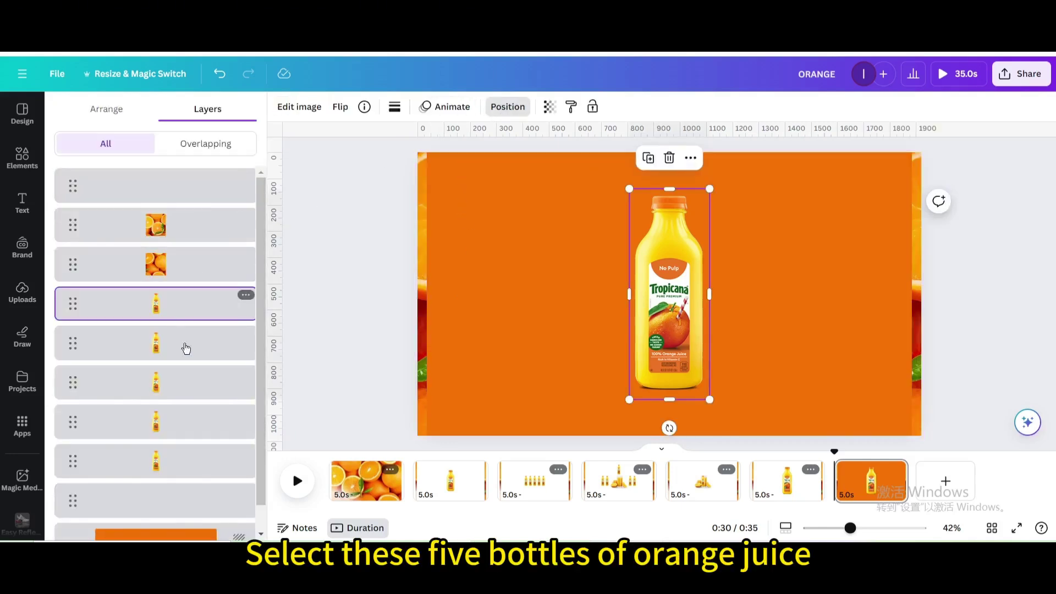
{"action": "left_click", "coordinate": [191, 457], "text": "shift"}
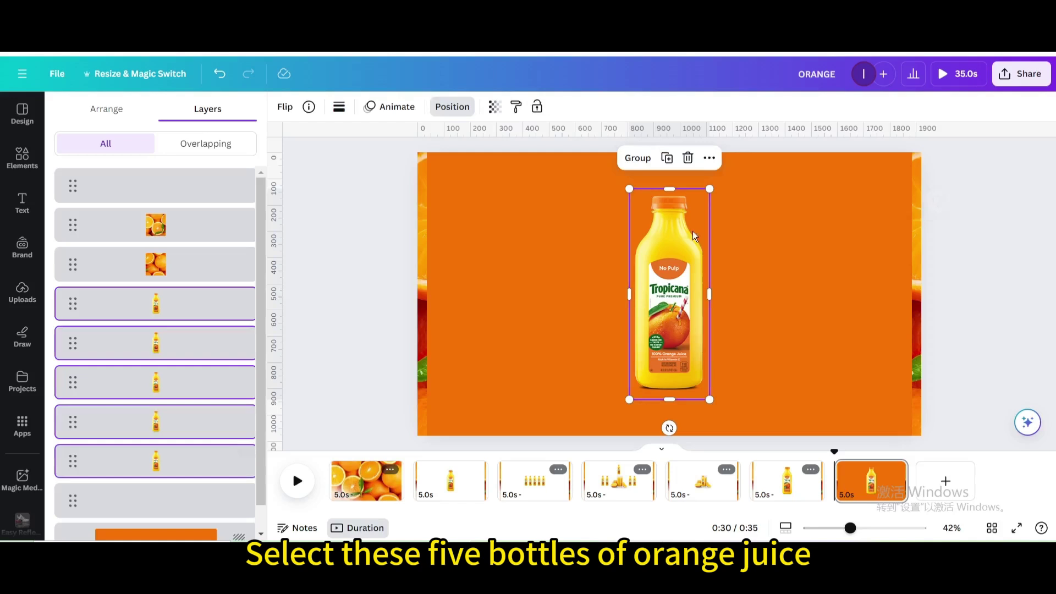
{"action": "left_click_drag", "start_coordinate": [632, 189], "coordinate": [702, 296]}
{"action": "left_click_drag", "start_coordinate": [692, 334], "coordinate": [670, 302]}
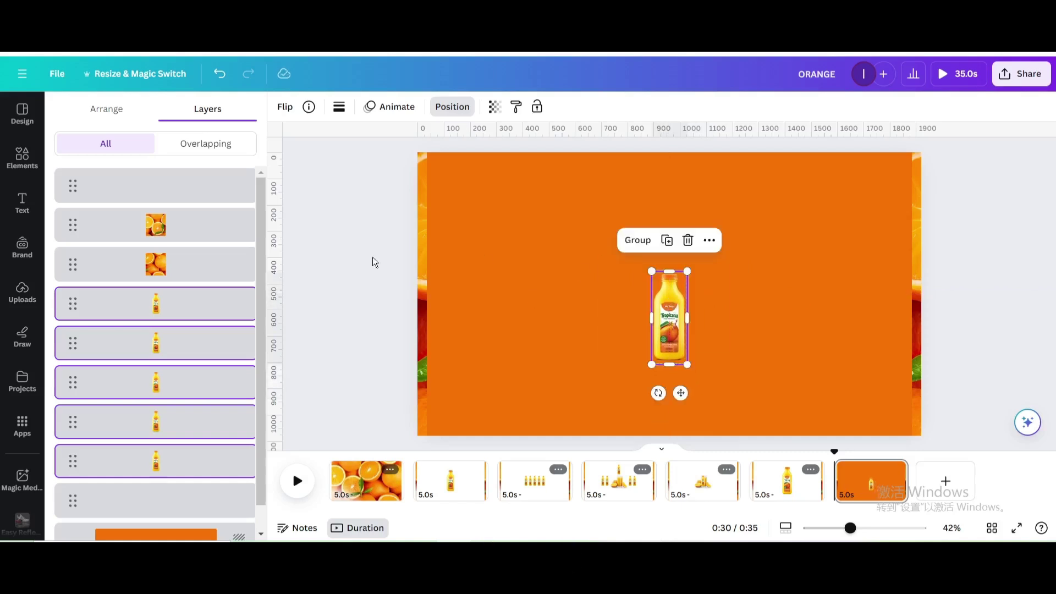
Set the hidden ORANGE heading's transparency to 100 so it shows again.
{"action": "left_click", "coordinate": [161, 190]}
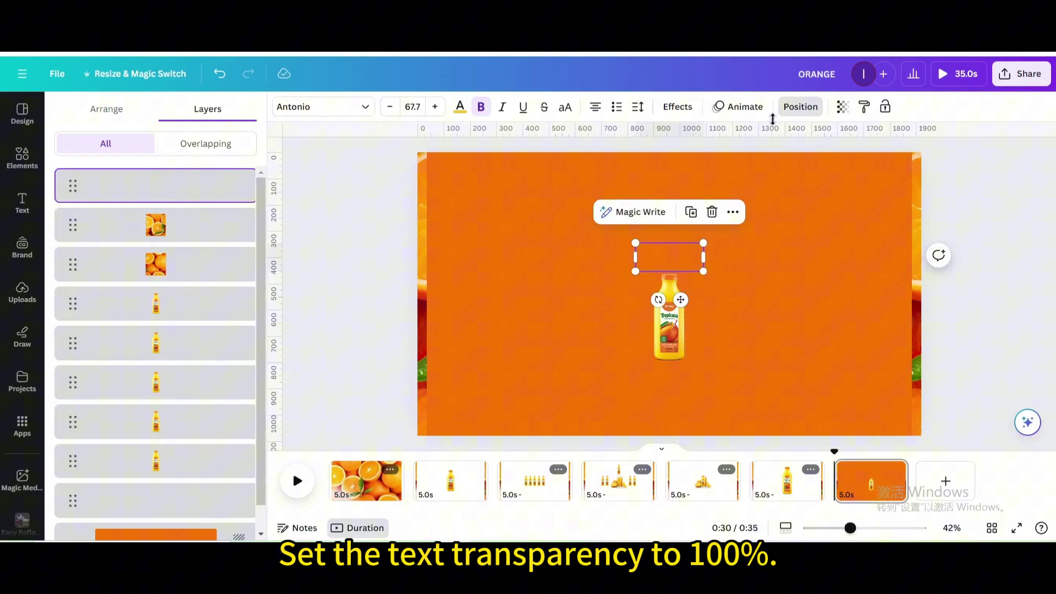
{"action": "left_click", "coordinate": [843, 108]}
{"action": "left_click_drag", "start_coordinate": [732, 158], "coordinate": [816, 172]}
Enlarge the ORANGE heading to size 118 and recentre the bottle group beneath it.
{"action": "left_click_drag", "start_coordinate": [641, 247], "coordinate": [609, 232]}
{"action": "left_click_drag", "start_coordinate": [701, 271], "coordinate": [696, 249]}
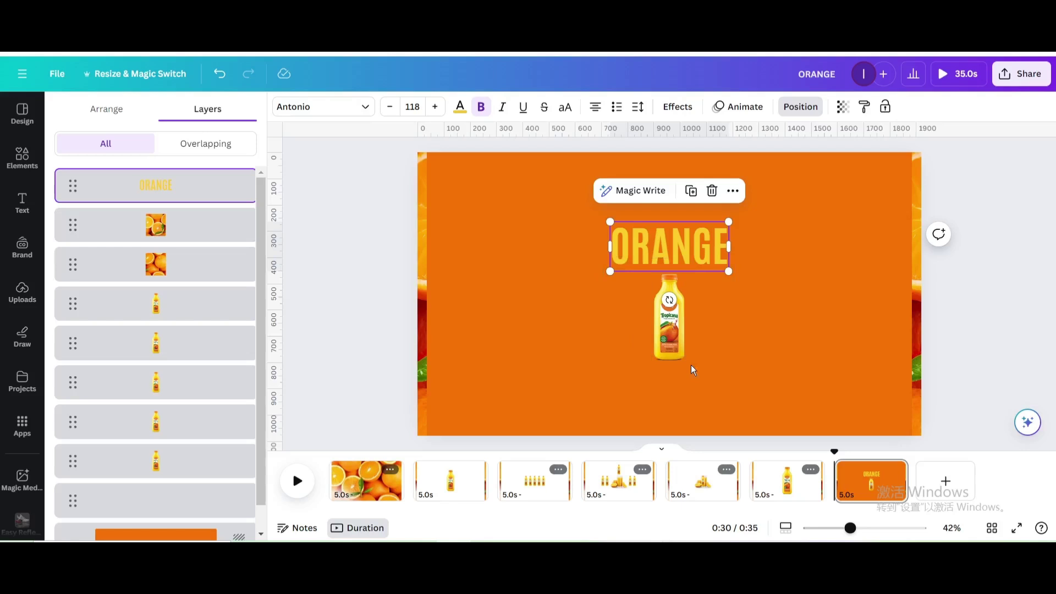
{"action": "left_click_drag", "start_coordinate": [632, 342], "coordinate": [693, 380]}
{"action": "left_click_drag", "start_coordinate": [677, 341], "coordinate": [648, 337]}
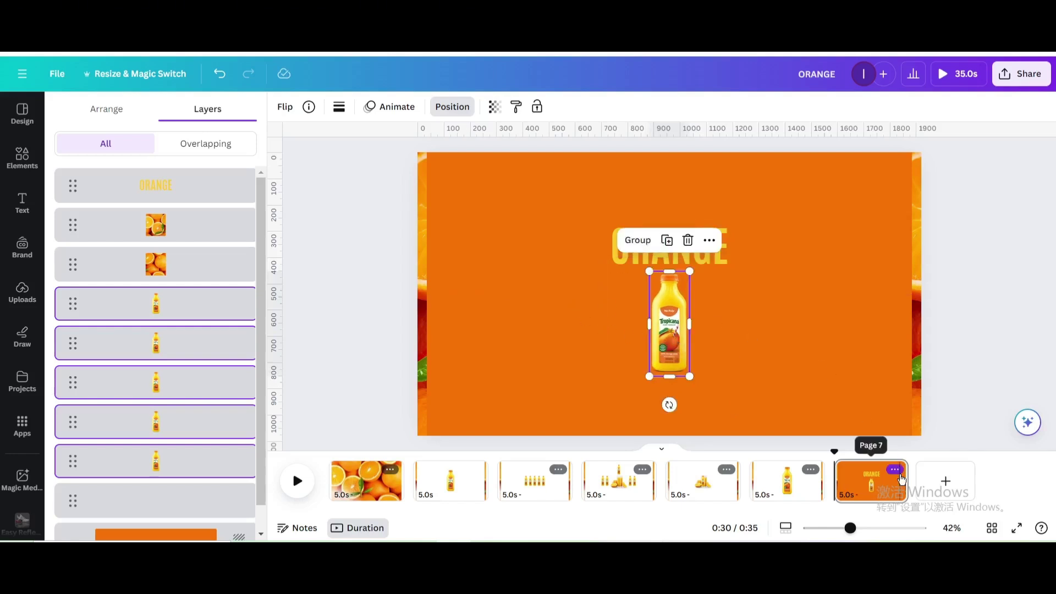
Duplicate page 7 to create page 8 and move to it.
{"action": "left_click", "coordinate": [896, 471]}
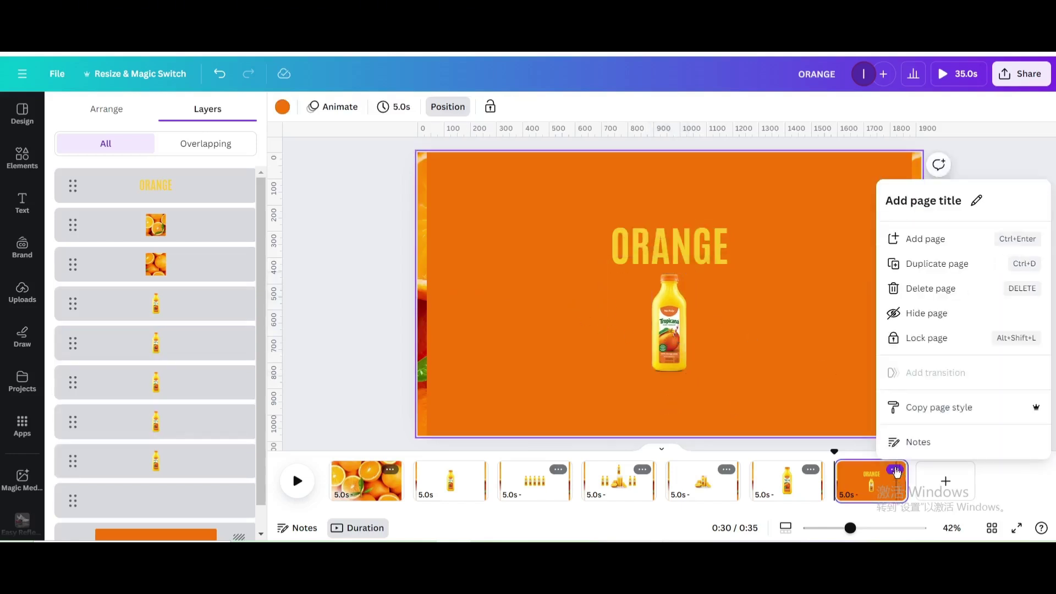
{"action": "left_click", "coordinate": [930, 265]}
{"action": "left_click", "coordinate": [955, 477]}
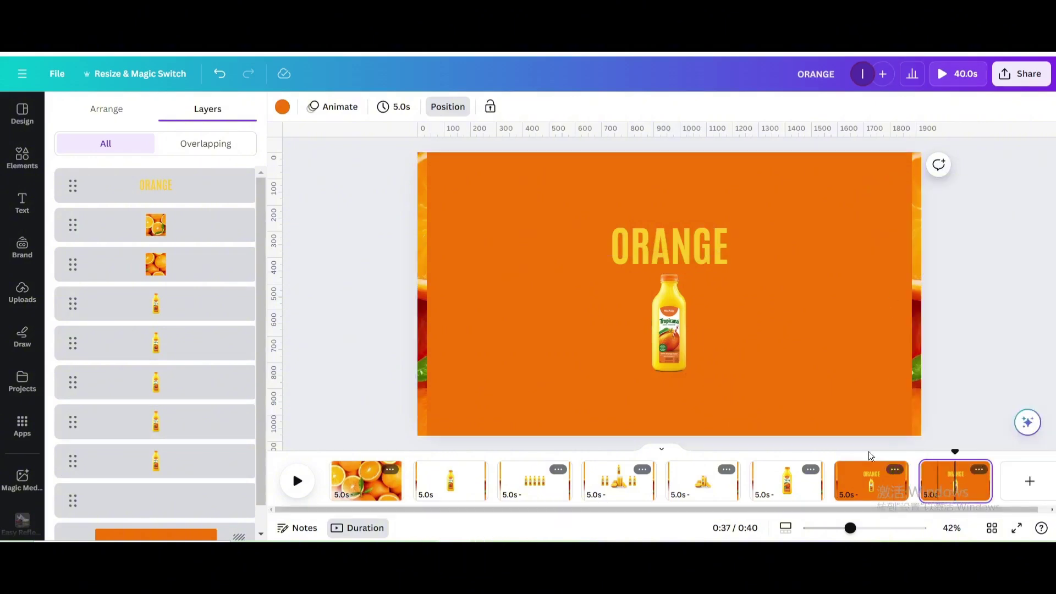
Pull the stacked bottles apart into a rough row on page 8.
{"action": "left_click", "coordinate": [668, 331]}
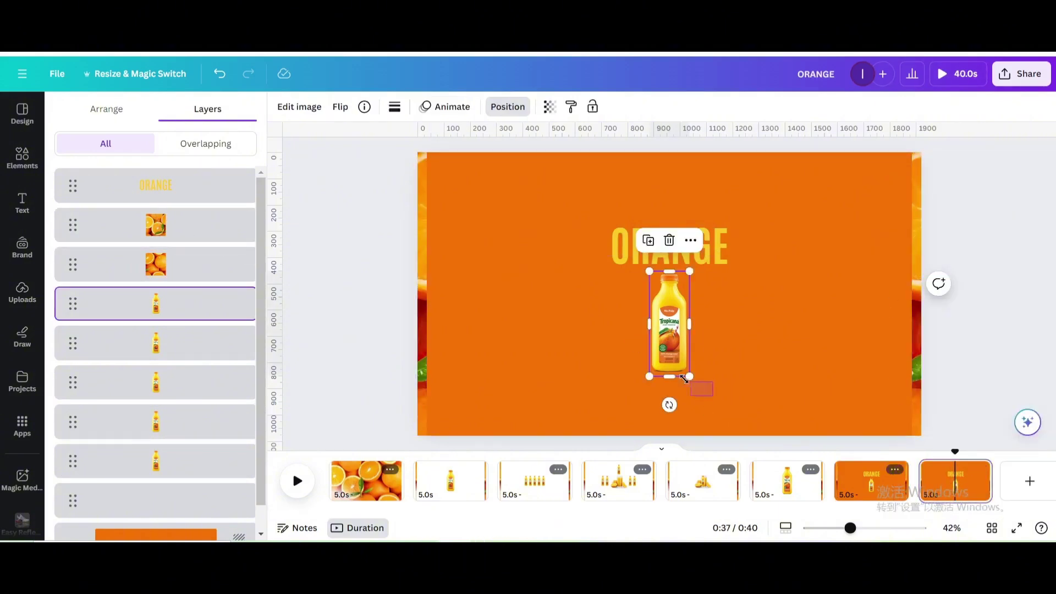
{"action": "left_click", "coordinate": [659, 346]}
{"action": "left_click_drag", "start_coordinate": [660, 346], "coordinate": [568, 349]}
{"action": "left_click", "coordinate": [677, 352]}
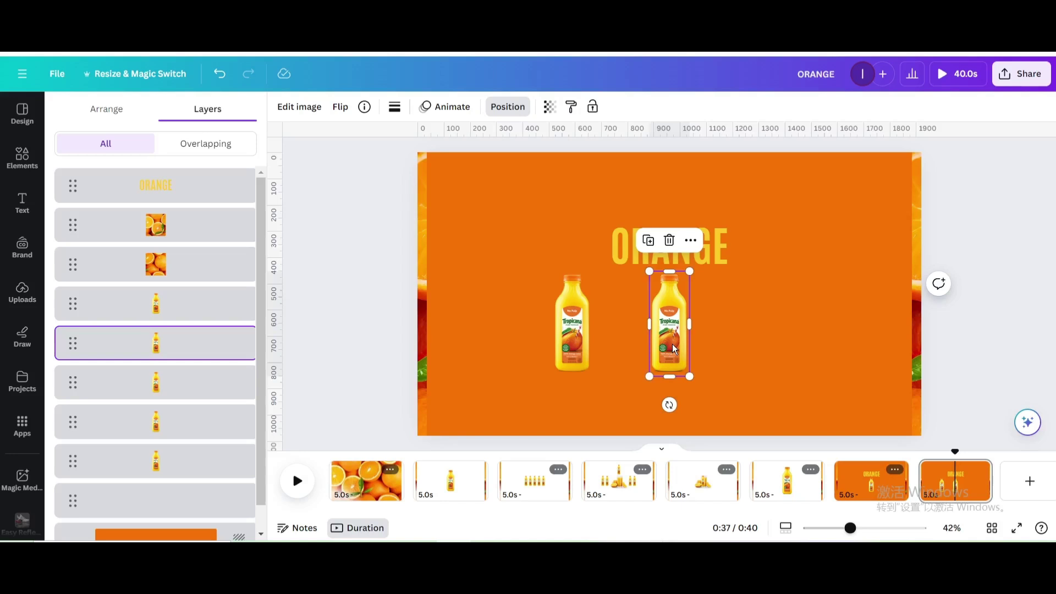
{"action": "left_click_drag", "start_coordinate": [678, 352], "coordinate": [804, 345]}
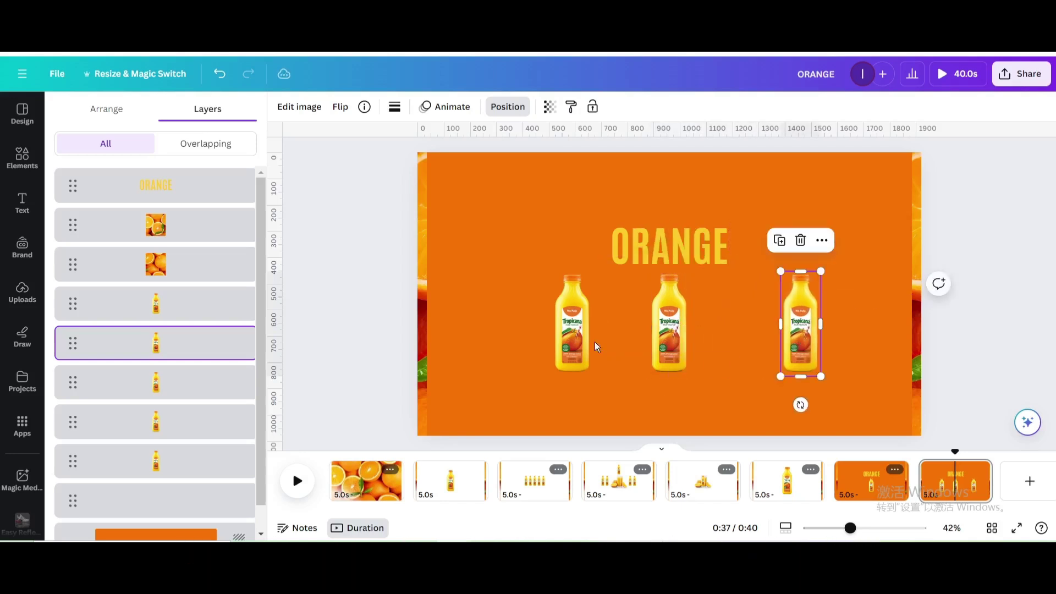
{"action": "left_click_drag", "start_coordinate": [566, 339], "coordinate": [545, 346]}
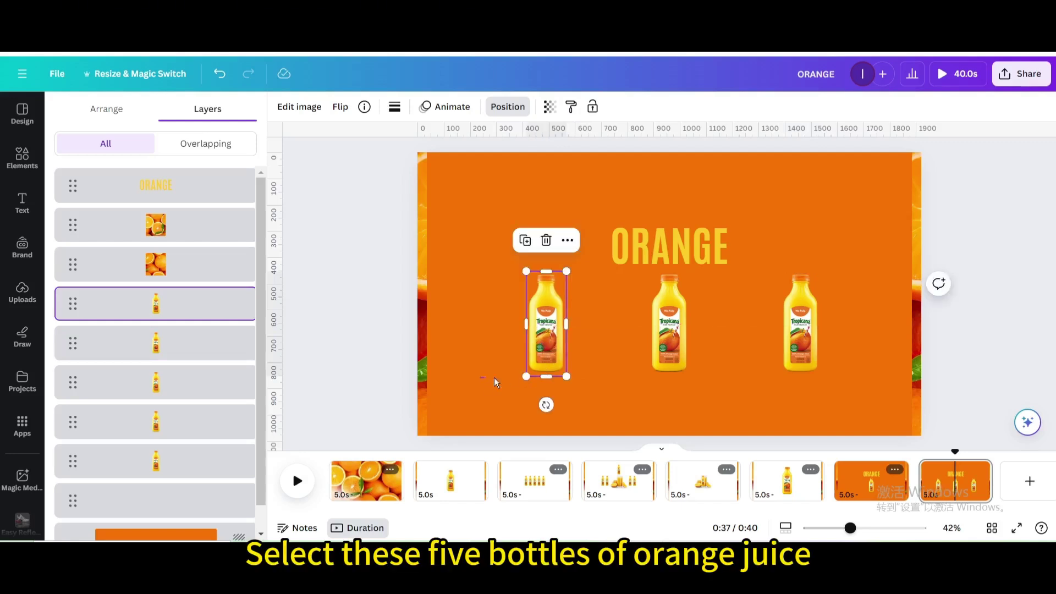
Space all five bottles evenly horizontally beneath the ORANGE heading.
{"action": "left_click_drag", "start_coordinate": [738, 378], "coordinate": [823, 367]}
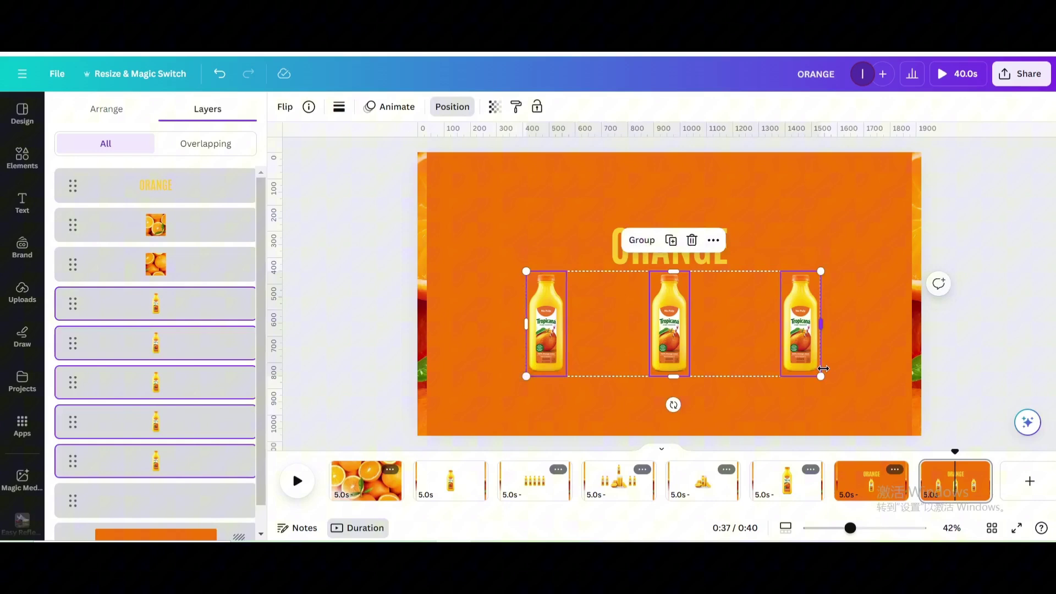
{"action": "left_click", "coordinate": [115, 110]}
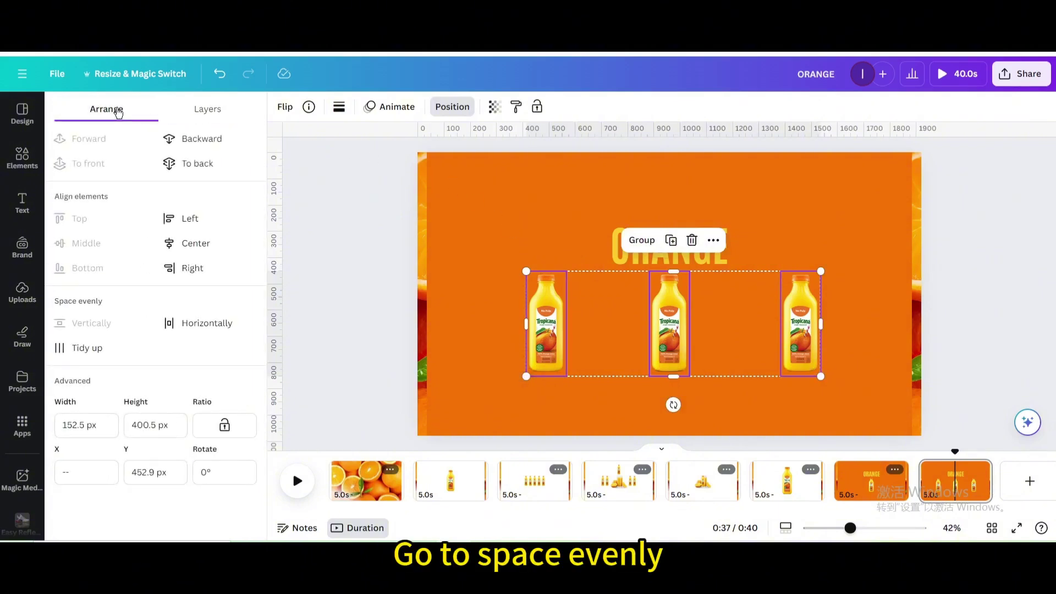
{"action": "left_click", "coordinate": [218, 327]}
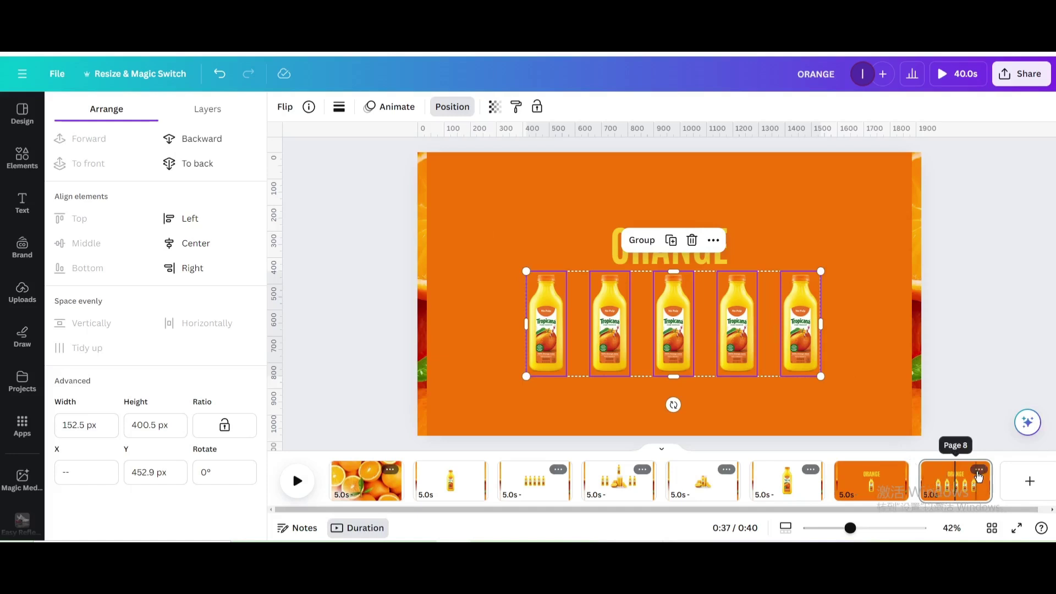
{"action": "left_click", "coordinate": [980, 471]}
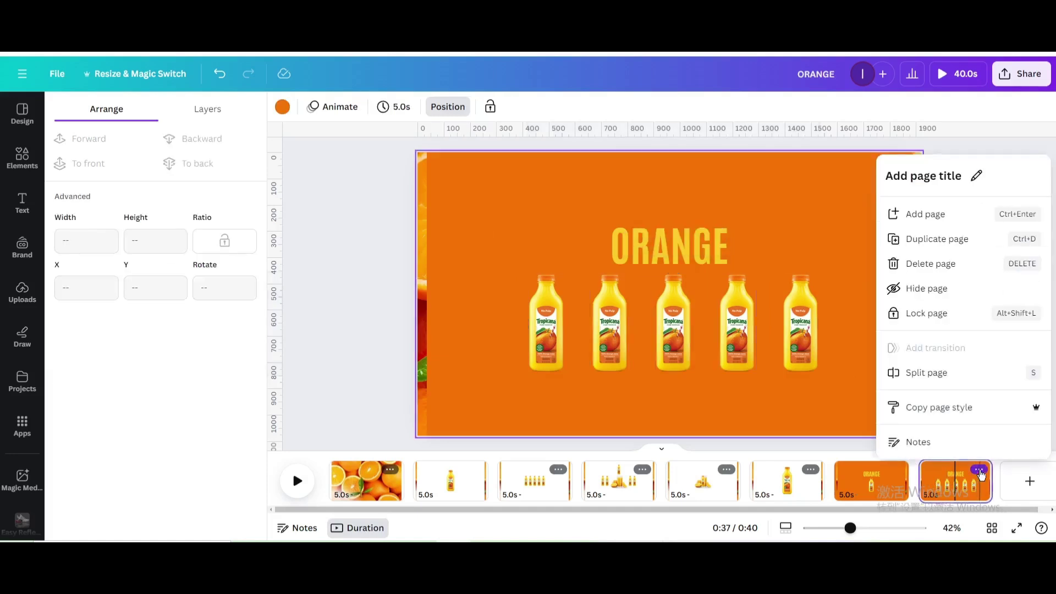
Duplicate page 8 and slide the two orange-slice photos together to cover the page.
{"action": "left_click", "coordinate": [919, 242]}
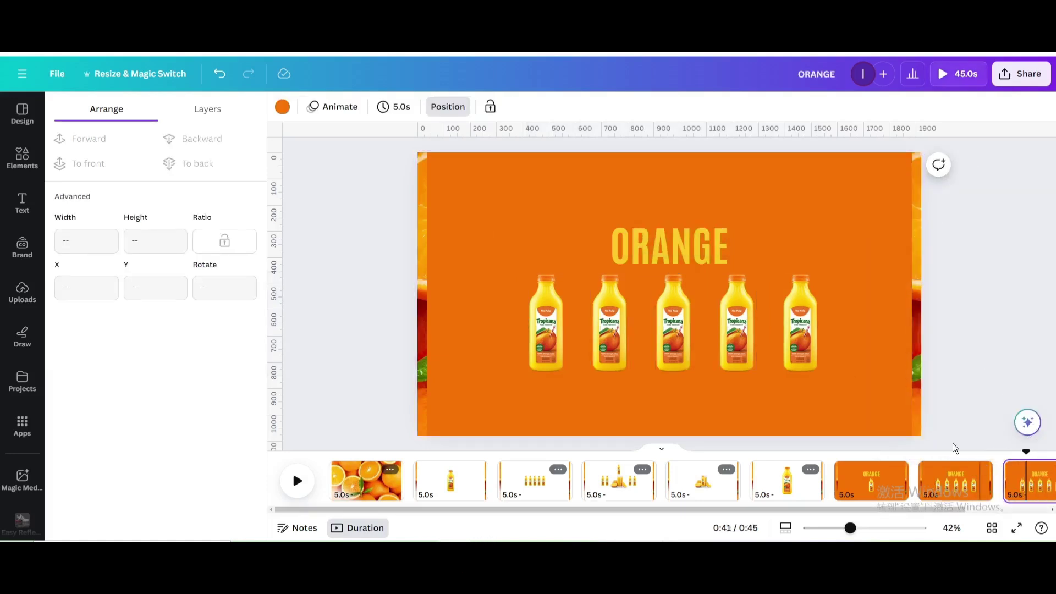
{"action": "left_click", "coordinate": [423, 321]}
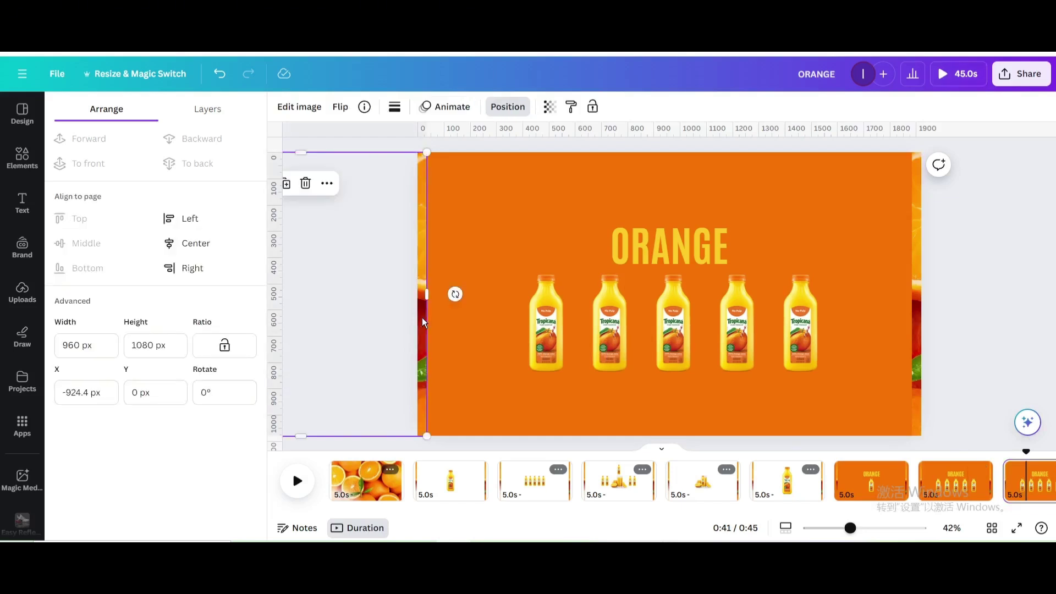
{"action": "left_click_drag", "start_coordinate": [422, 322], "coordinate": [665, 325]}
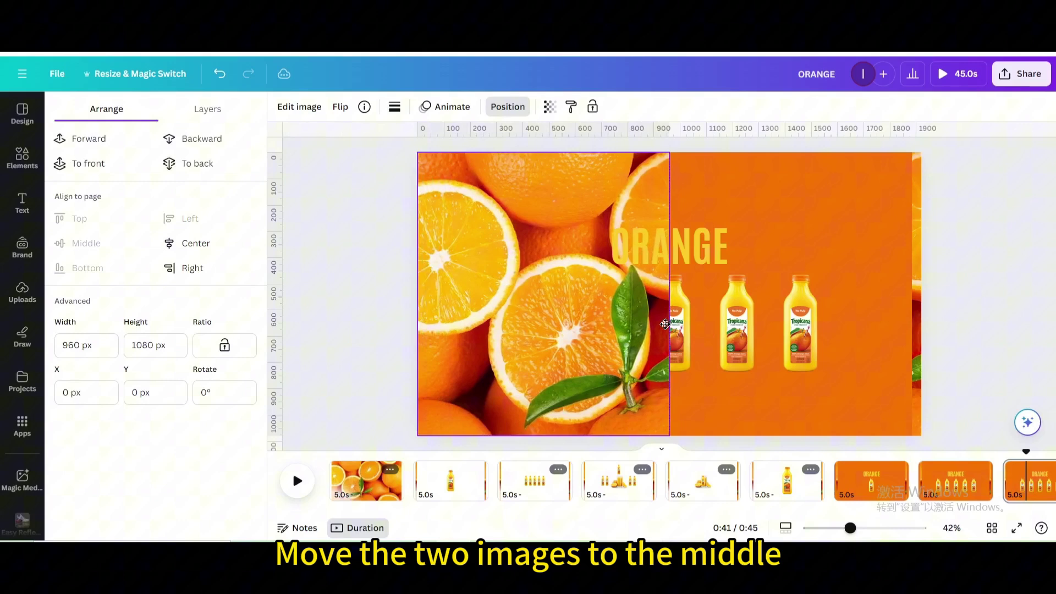
{"action": "left_click_drag", "start_coordinate": [917, 298], "coordinate": [678, 285]}
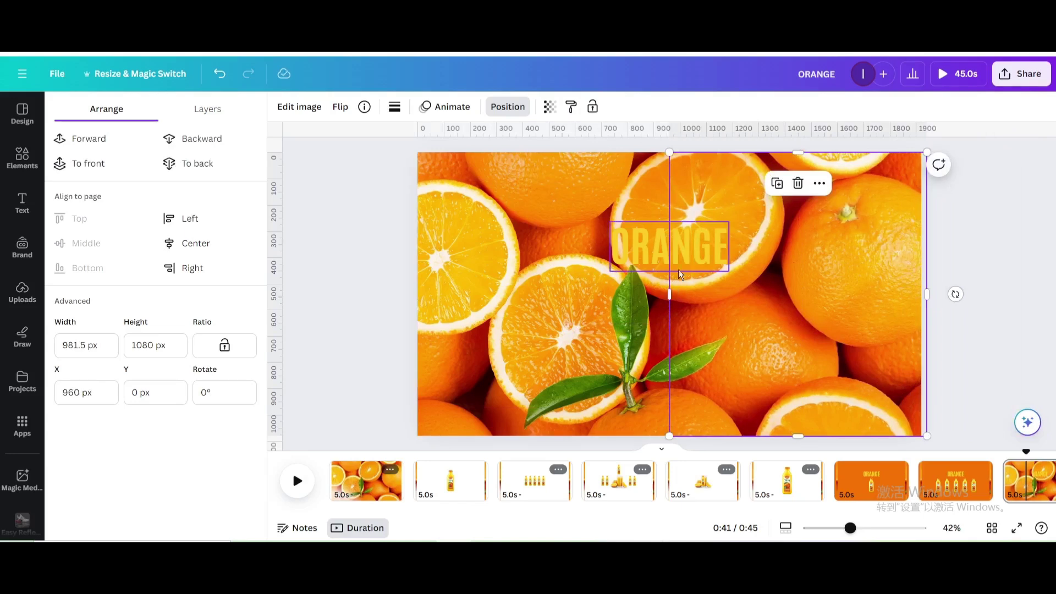
{"action": "left_click_drag", "start_coordinate": [744, 286], "coordinate": [737, 287]}
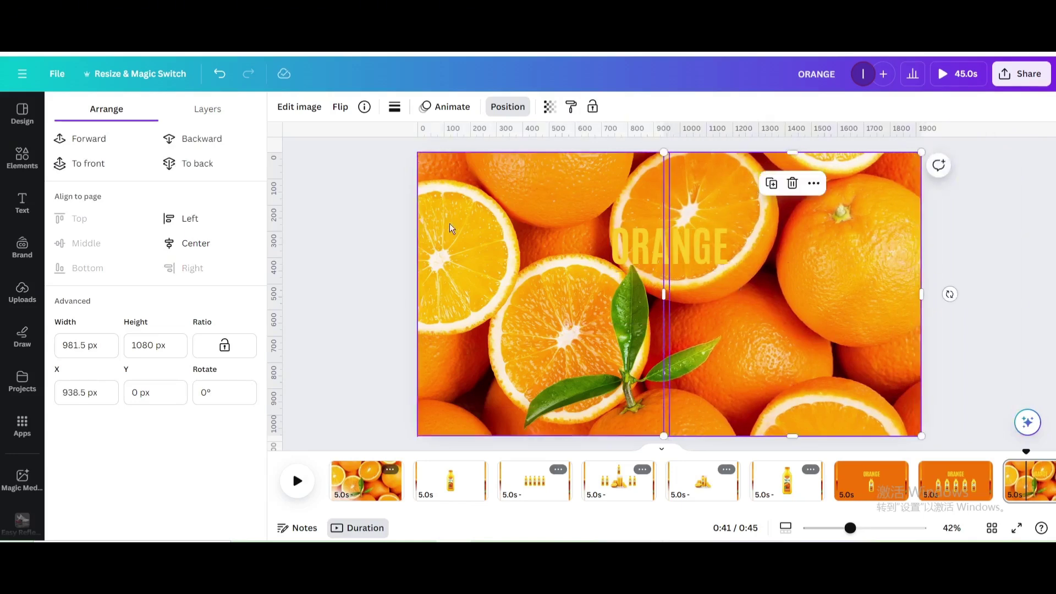
Move the ORANGE heading below the orange photos in the layer order on pages 9 and 8.
{"action": "left_click", "coordinate": [194, 112]}
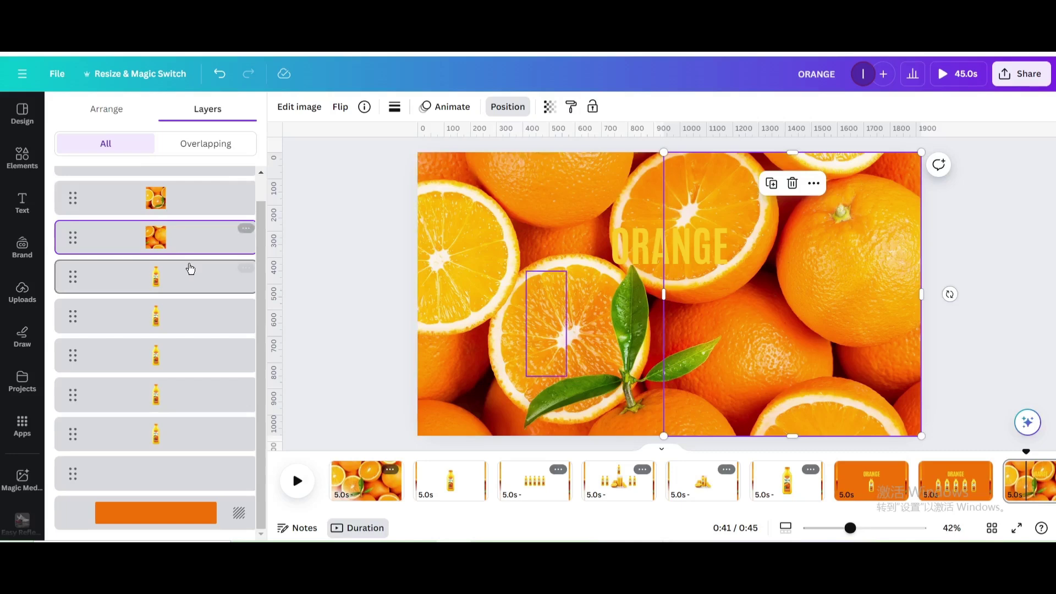
{"action": "scroll", "coordinate": [182, 220], "scroll_direction": "up", "scroll_amount": 1}
{"action": "left_click_drag", "start_coordinate": [165, 187], "coordinate": [170, 292]}
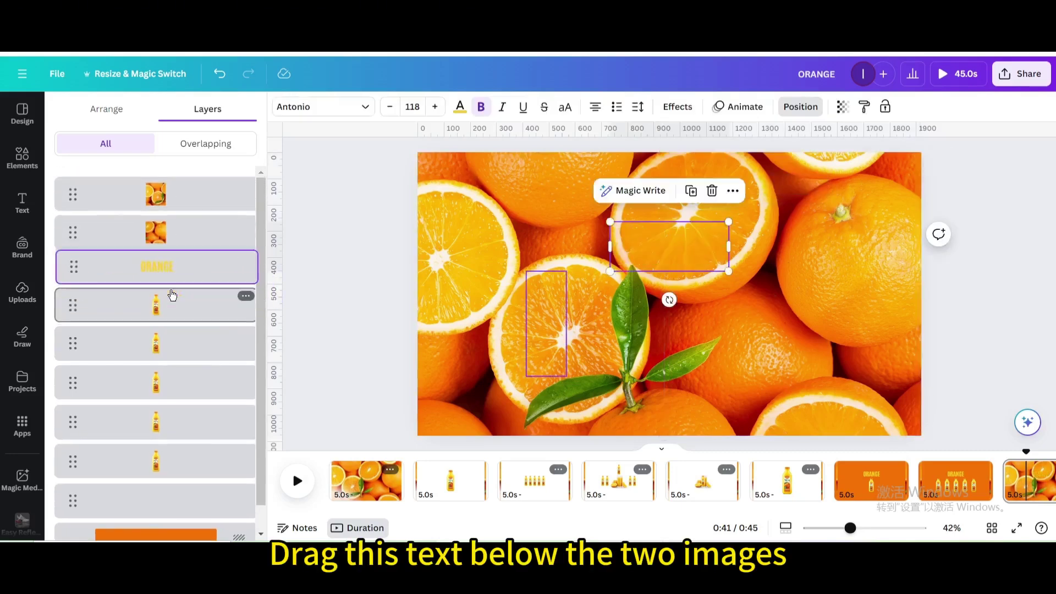
{"action": "left_click", "coordinate": [947, 479]}
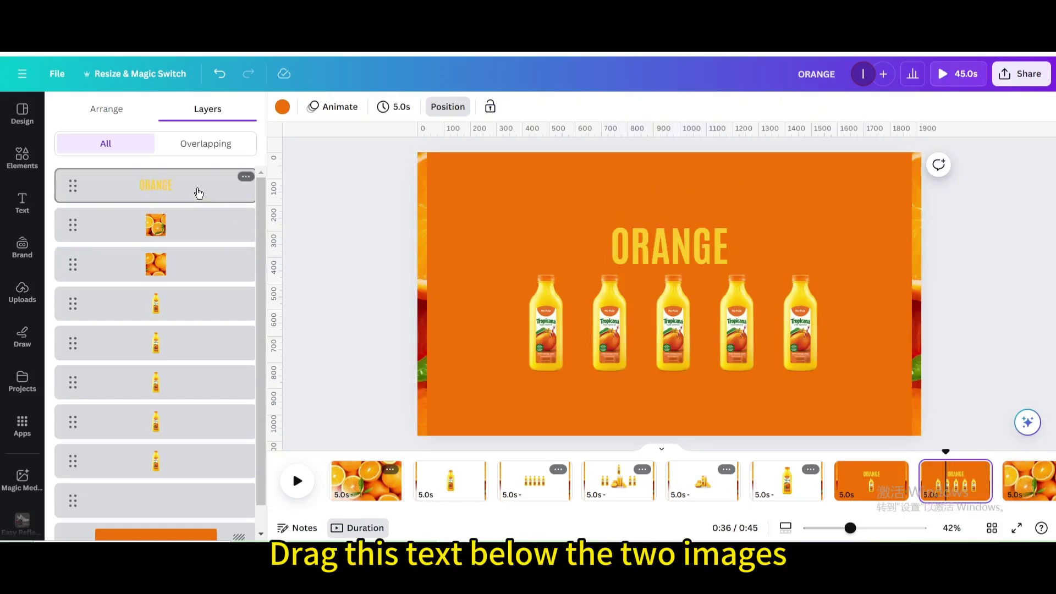
{"action": "left_click_drag", "start_coordinate": [198, 186], "coordinate": [197, 281]}
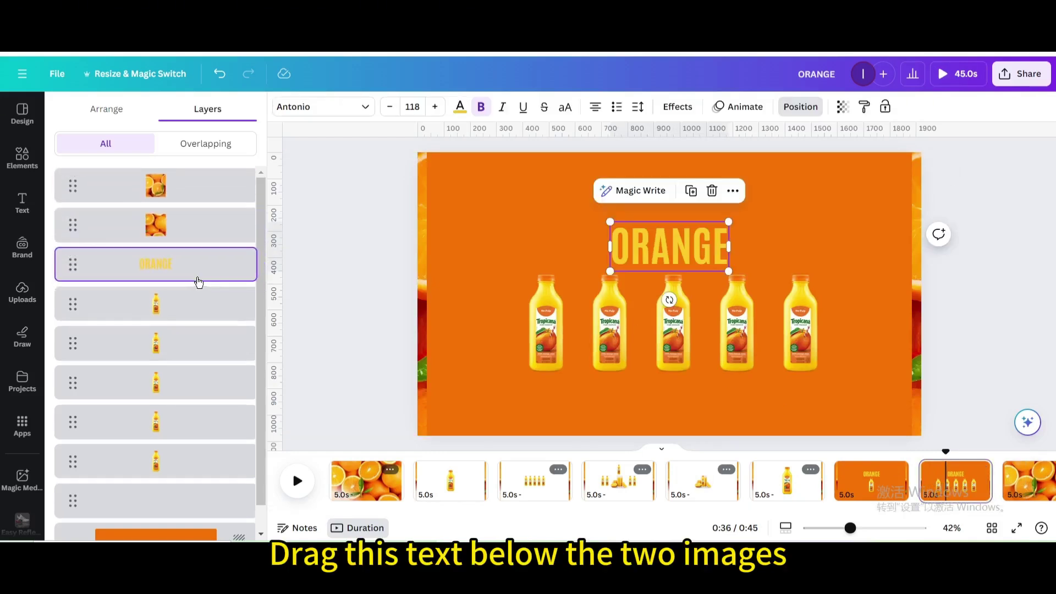
Set every page's duration to 2.0 seconds.
{"action": "left_click", "coordinate": [409, 492]}
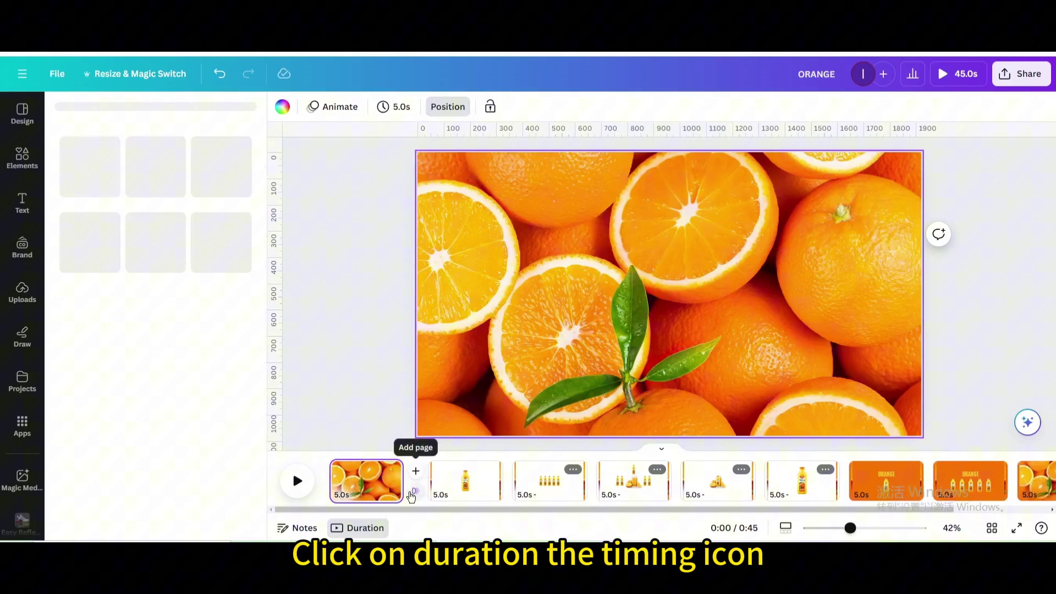
{"action": "left_click", "coordinate": [387, 108]}
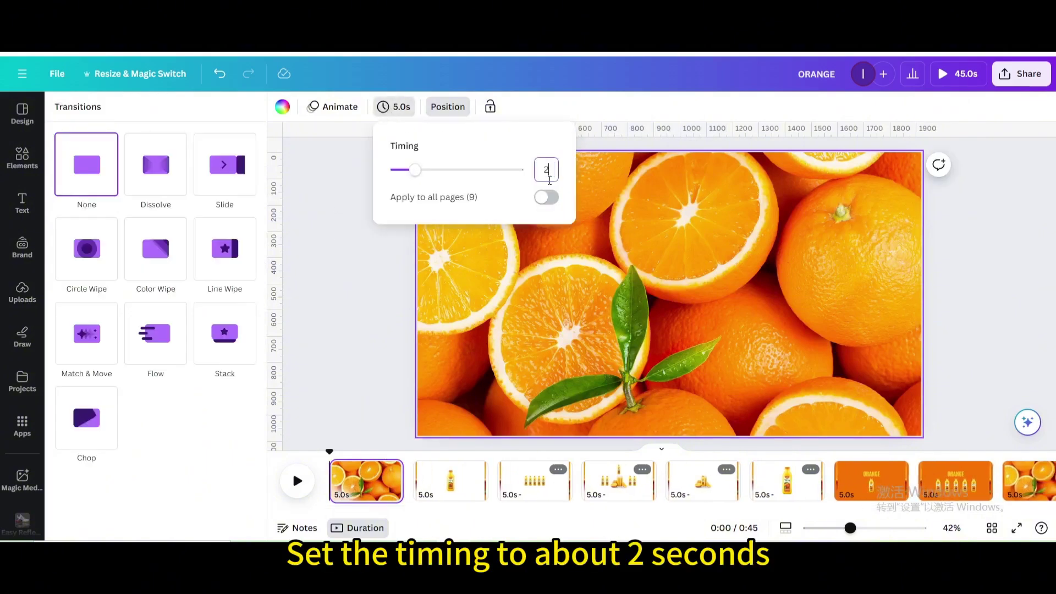
{"action": "left_click", "coordinate": [546, 197]}
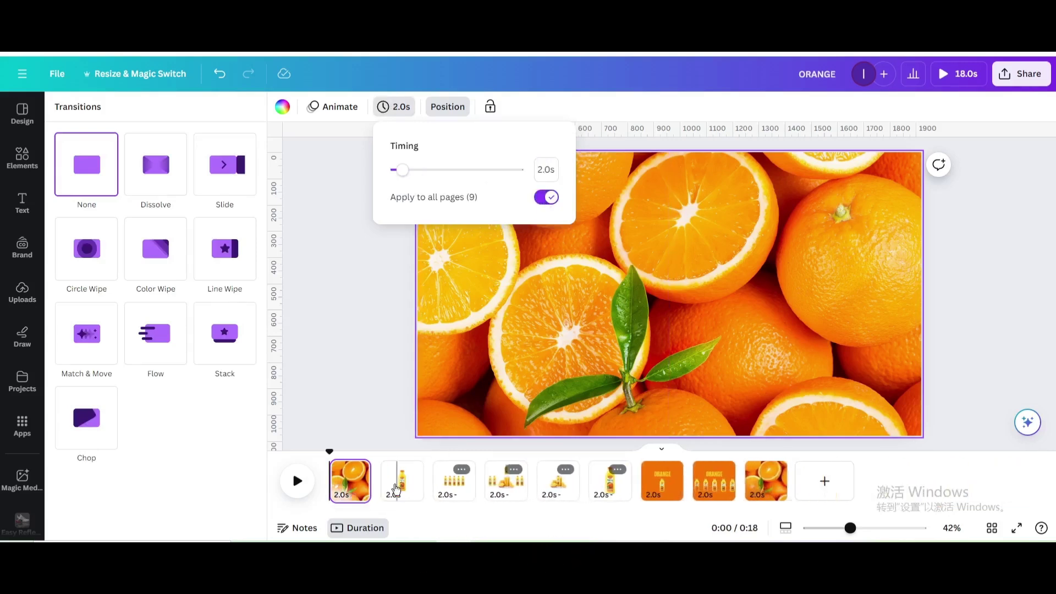
Add a 1-second Match & Move transition between all pages.
{"action": "left_click", "coordinate": [379, 491]}
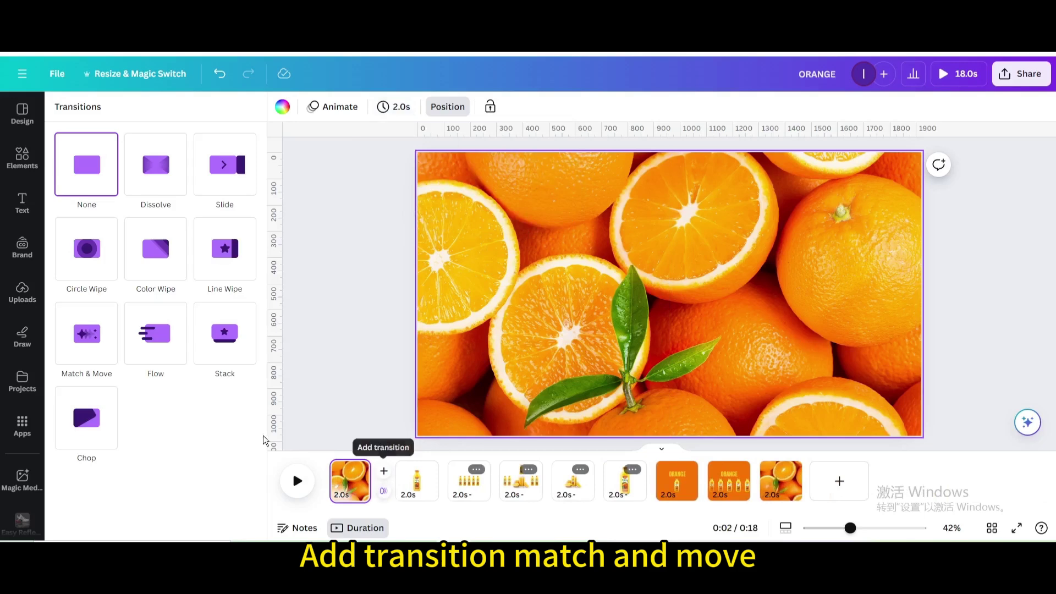
{"action": "left_click", "coordinate": [100, 342]}
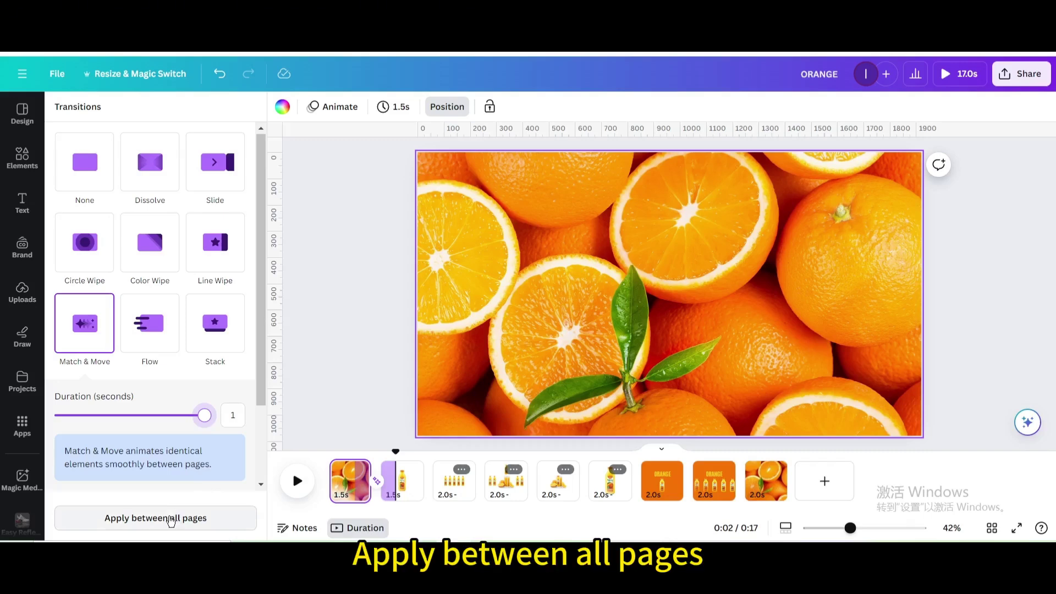
{"action": "left_click", "coordinate": [170, 521]}
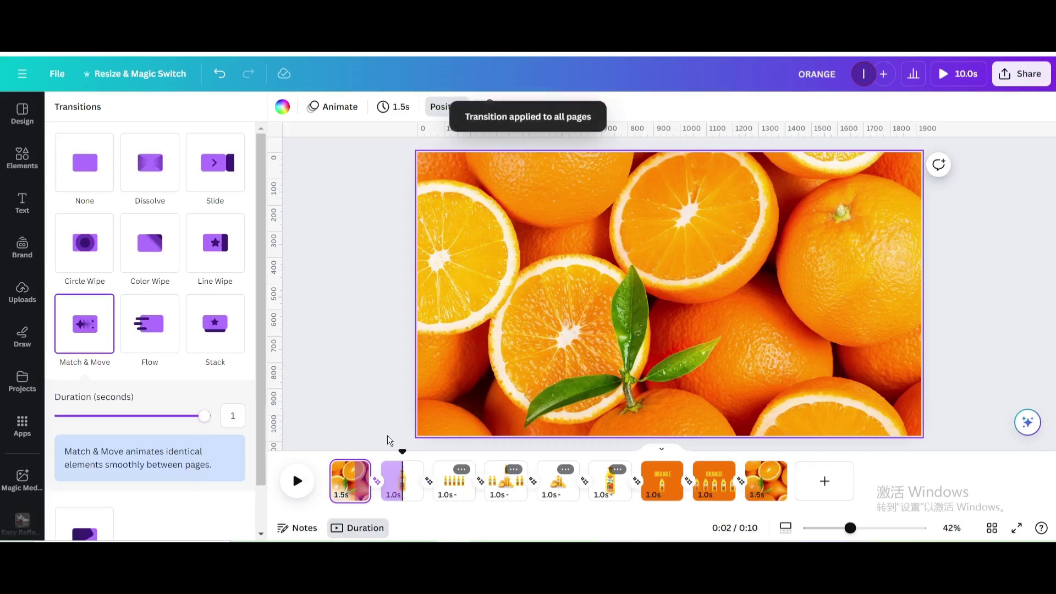
{"action": "left_click", "coordinate": [958, 75]}
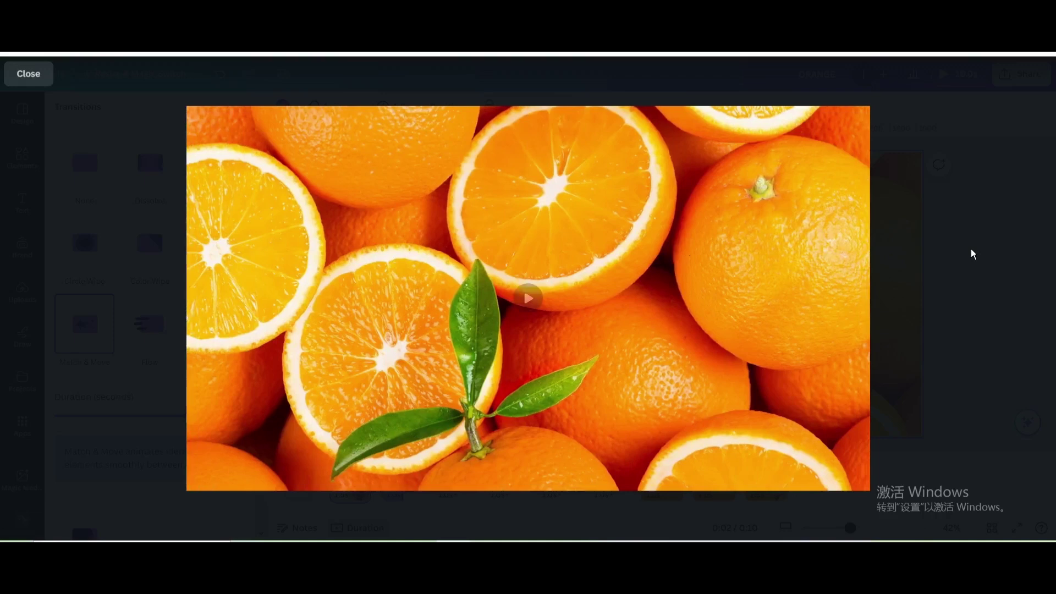
{"action": "key", "text": "Escape"}
Download all 9 pages as a 1080p MP4 video.
{"action": "left_click", "coordinate": [1021, 74]}
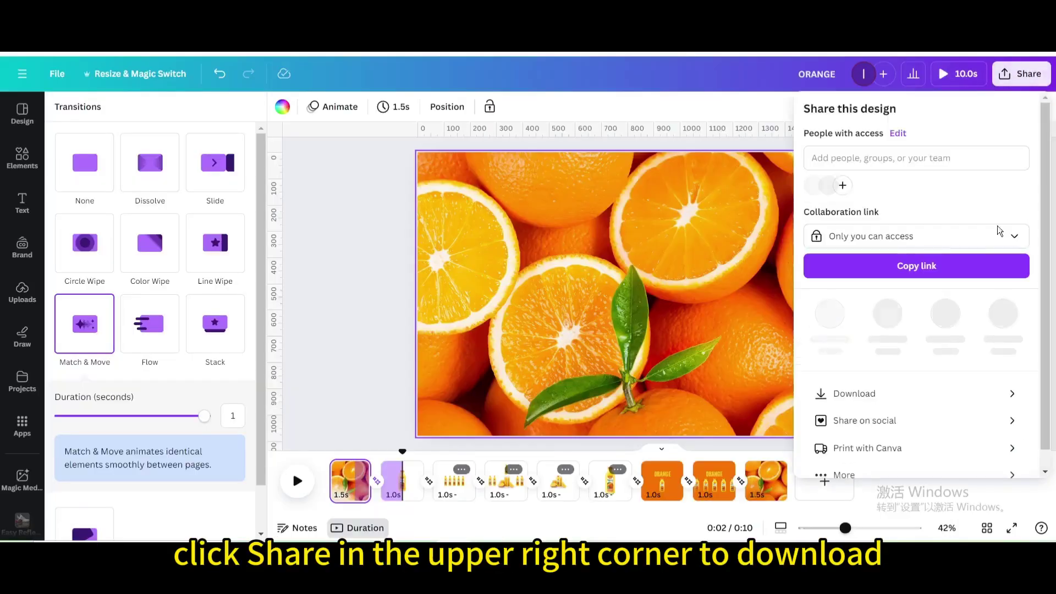
{"action": "left_click", "coordinate": [878, 395]}
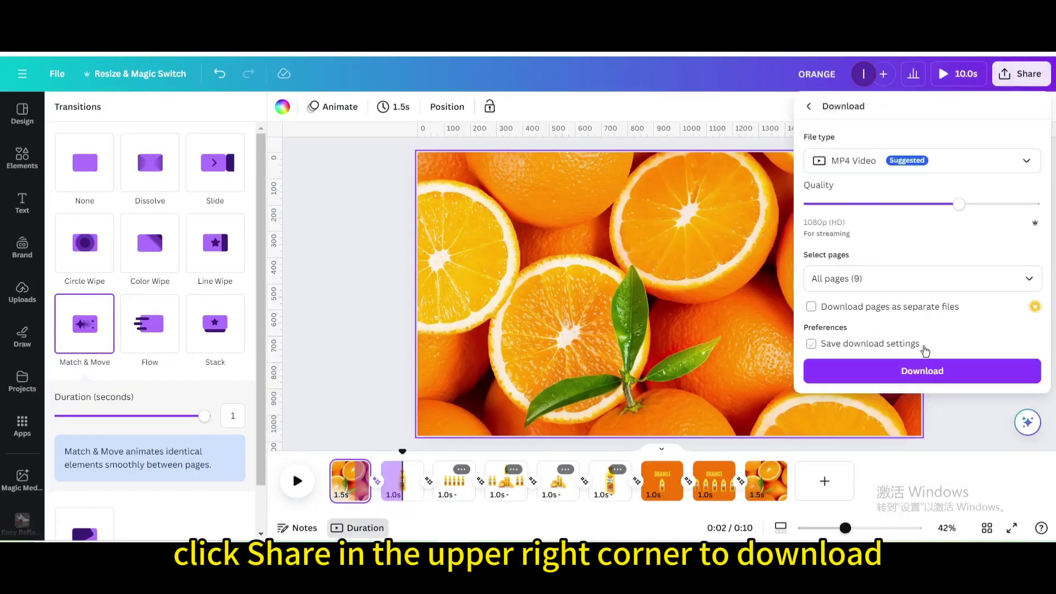
{"action": "left_click", "coordinate": [930, 371]}
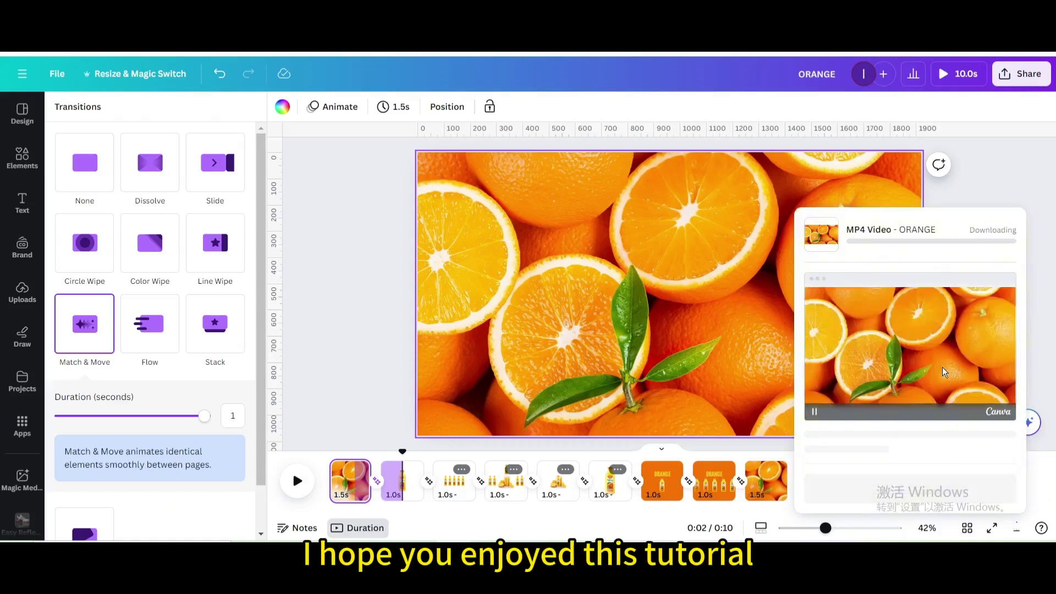